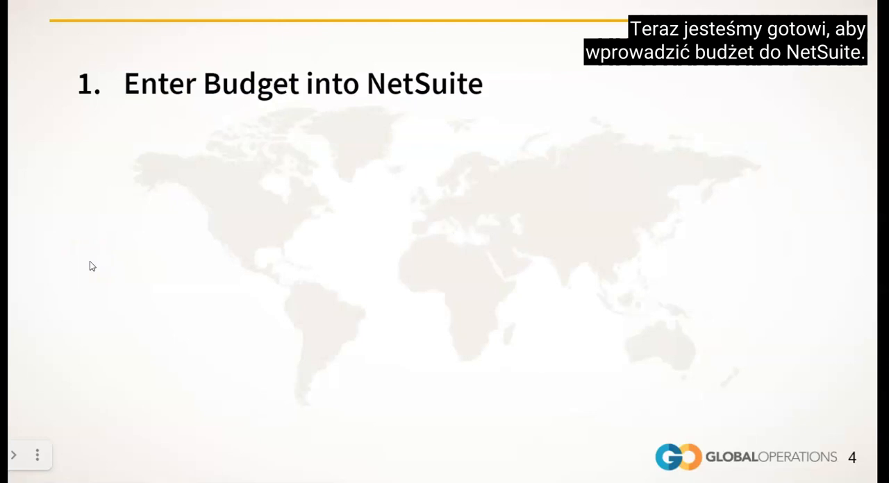
left_click(114, 253)
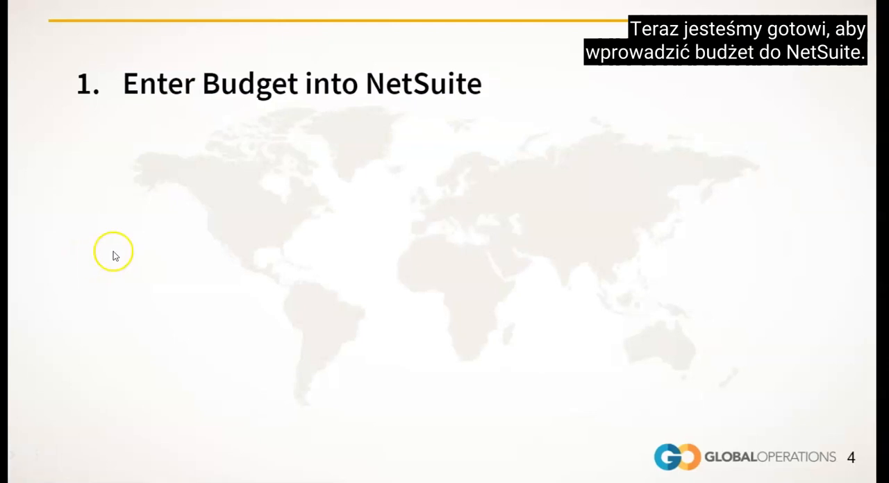
left_click(116, 252)
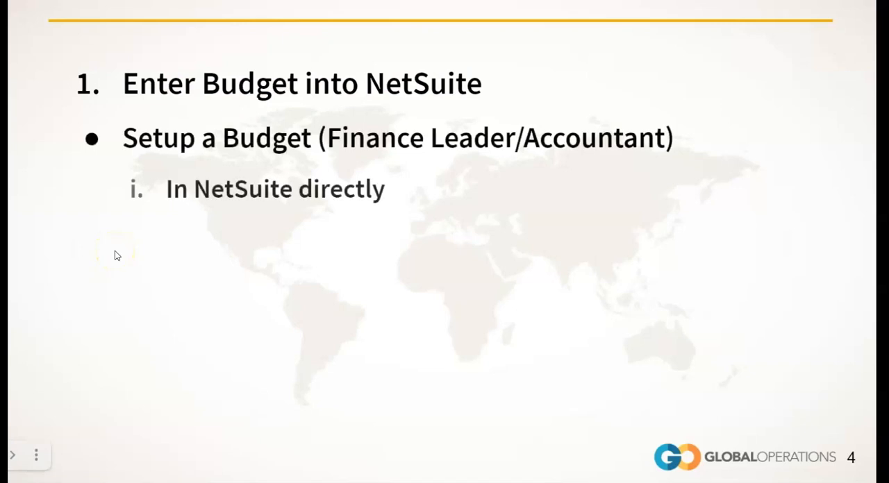
left_click(116, 253)
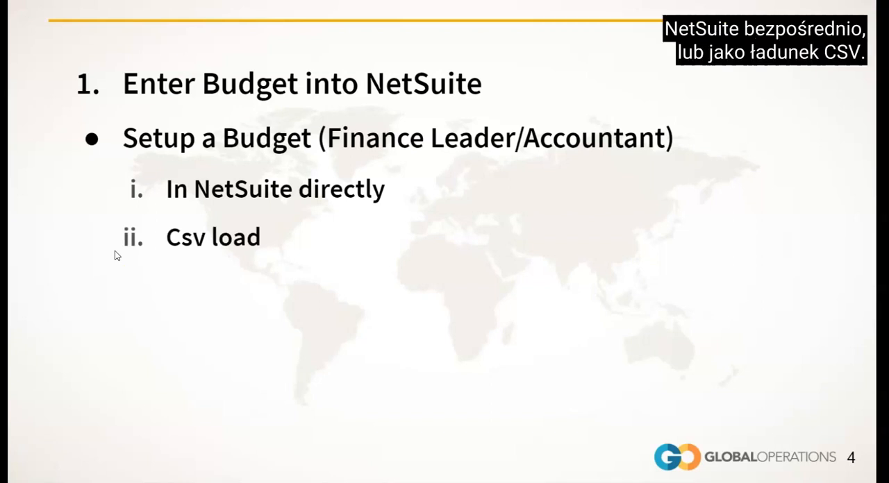
left_click(117, 256)
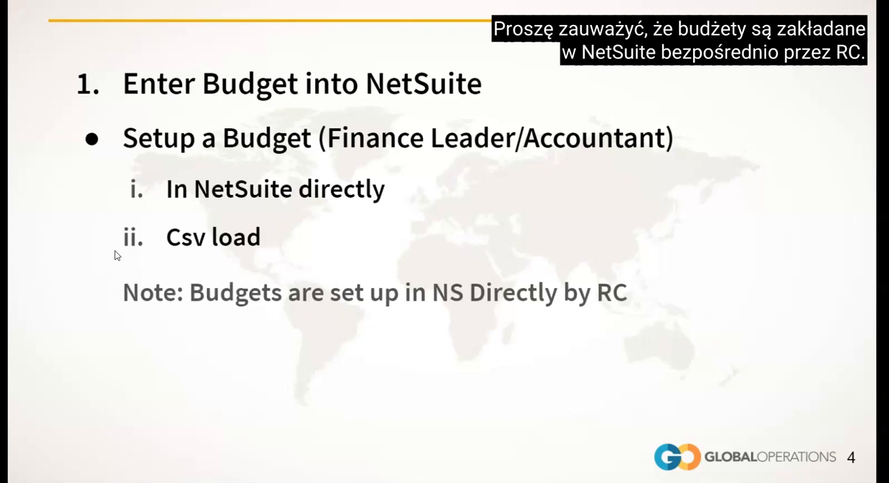
left_click(115, 252)
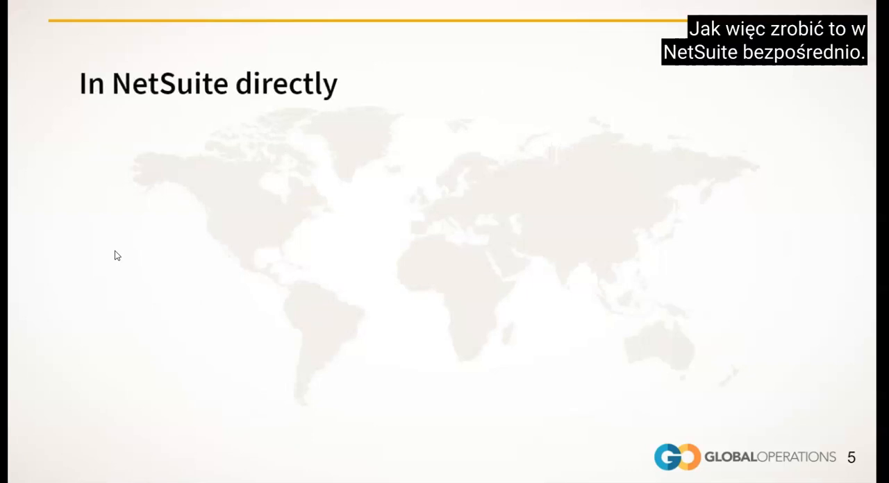
left_click(116, 252)
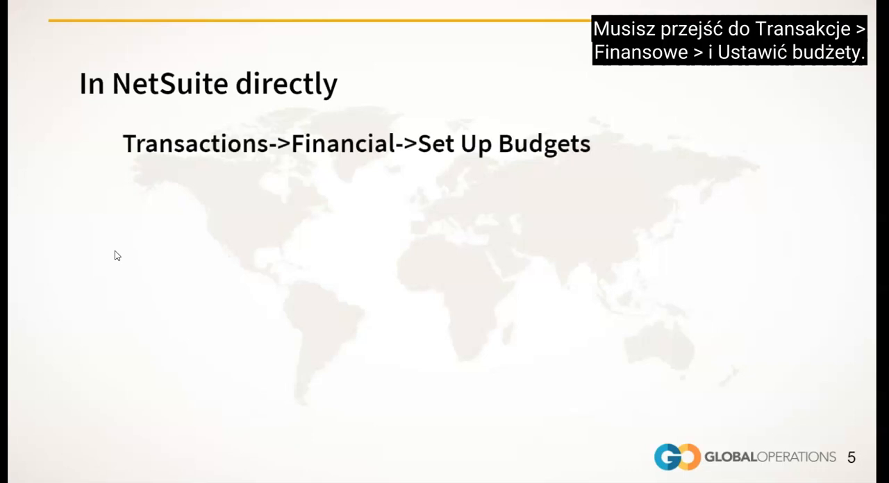
left_click(116, 252)
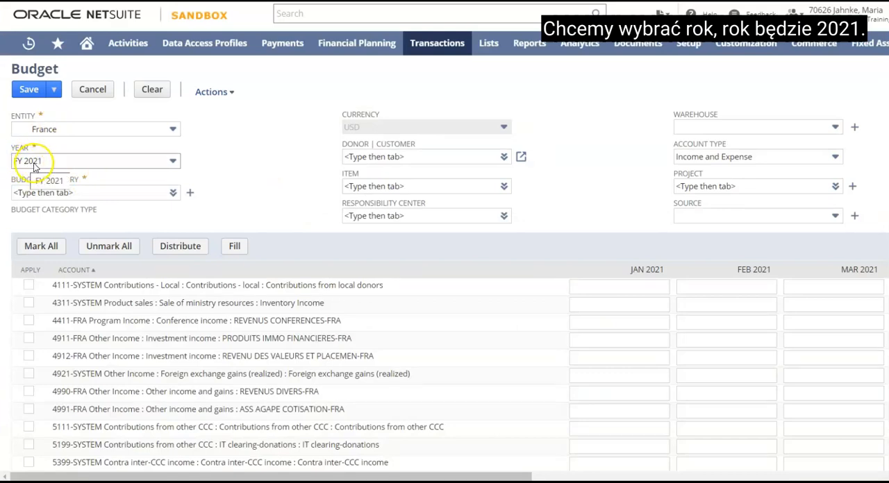
Set the budget category of the France FY 2021 budget to FRA-NSR
left_click(81, 193)
type("FR")
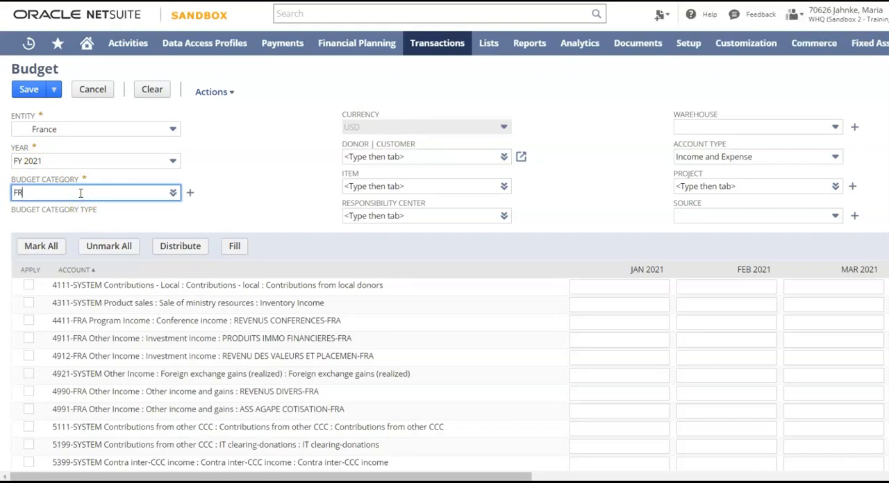
type("A-NS")
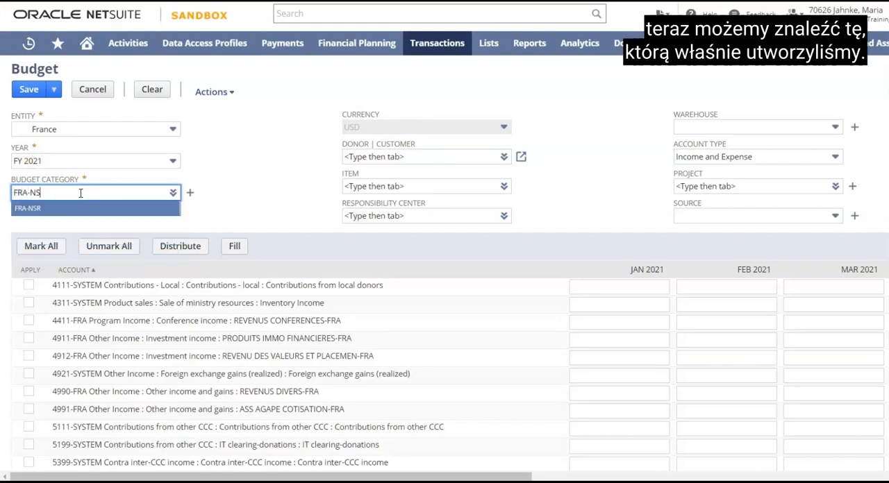
type("R")
left_click(32, 209)
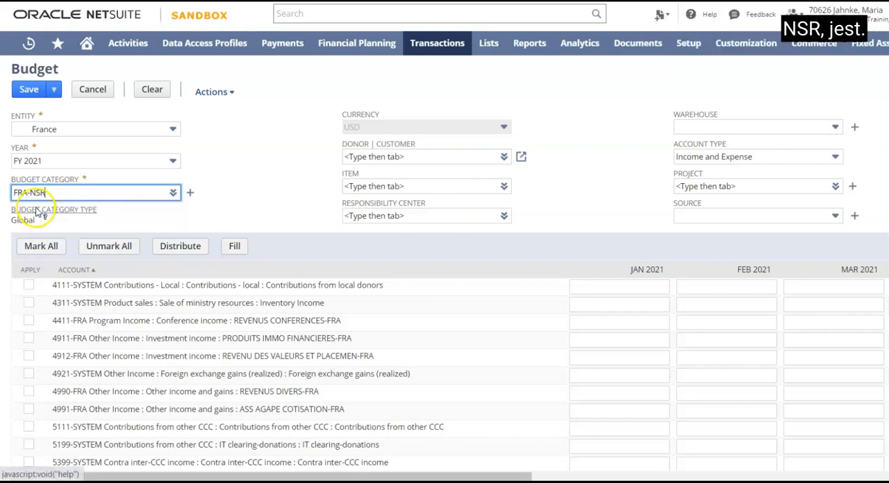
Set the budget's responsibility center to 02 : 2002-FRA Ctre minist Toulouse
left_click(400, 216)
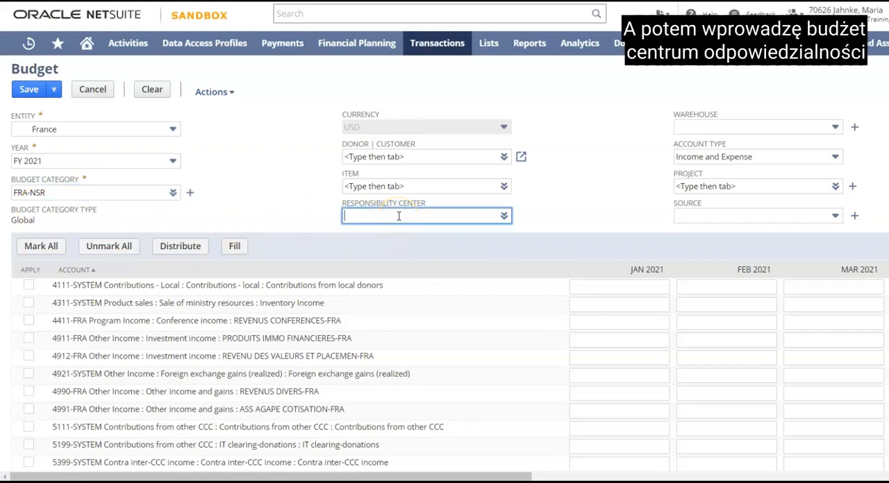
type("2002-FRA")
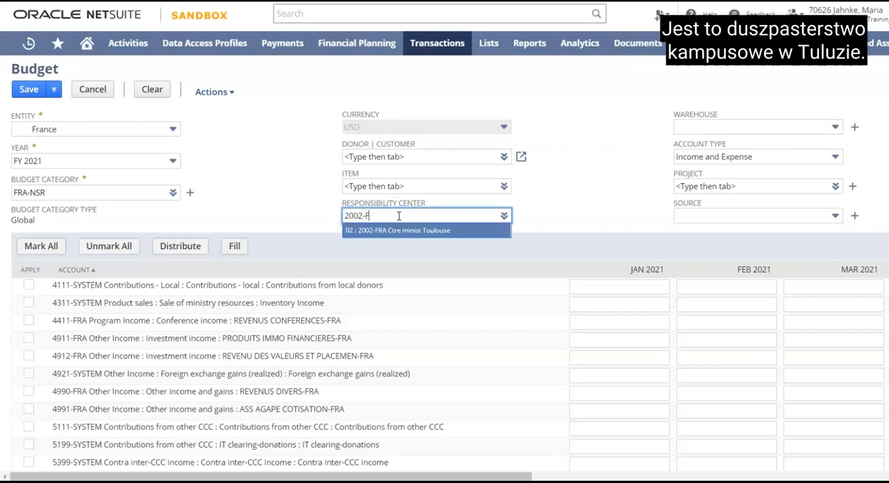
left_click(407, 231)
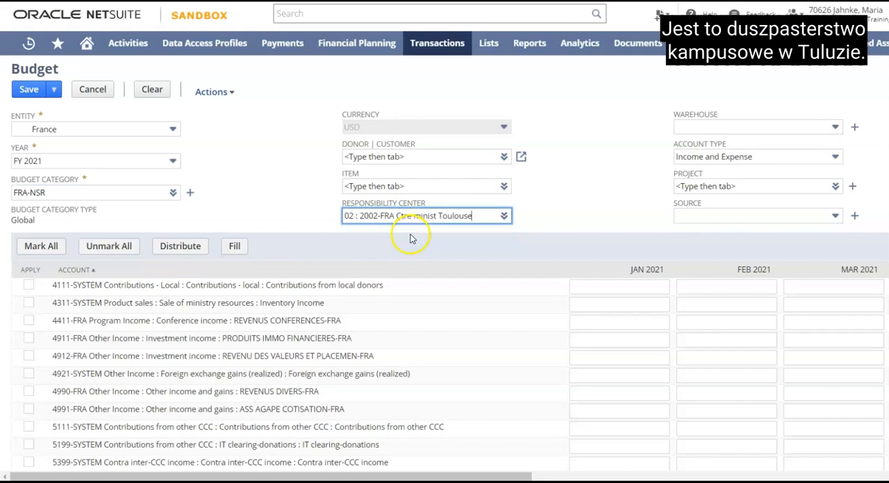
left_click(310, 199)
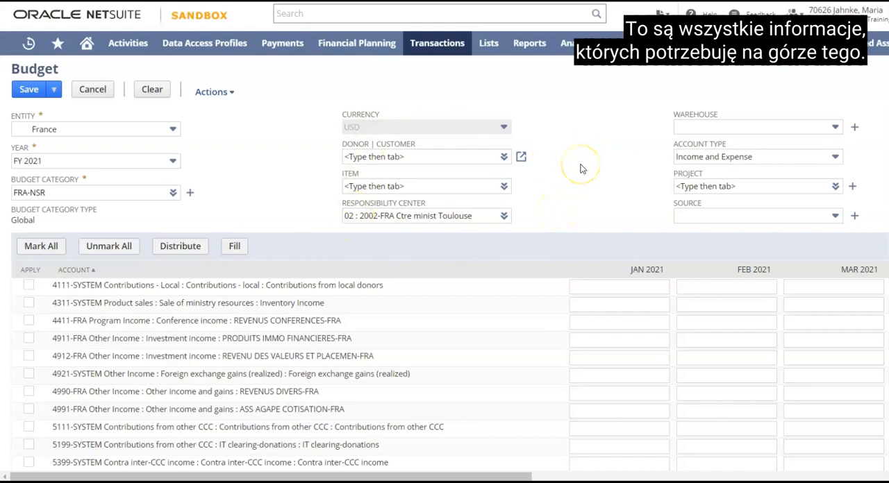
Enter budget amounts for account 4111-SYSTEM Contributions from local donors: 120 for January, 15 for February and 160 for March 2021
scroll(582, 169, "down", 1)
scroll(582, 169, "up", 1)
scroll(582, 169, "down", 2)
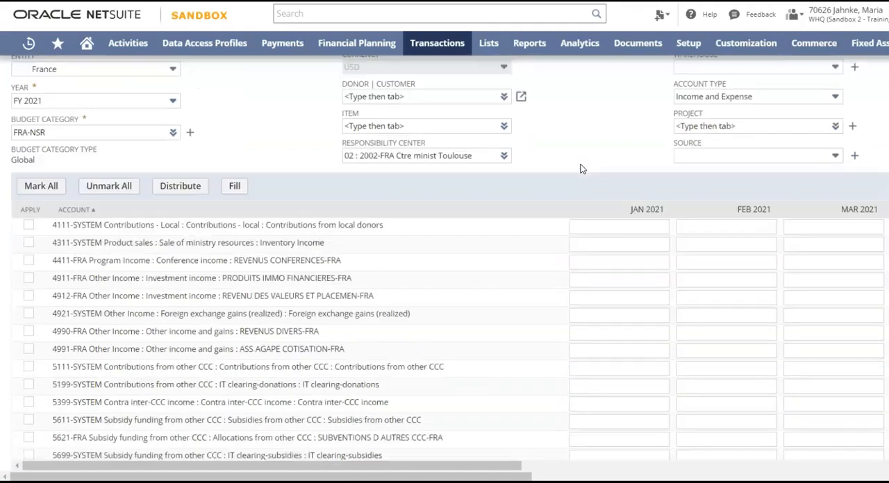
scroll(582, 169, "down", 1)
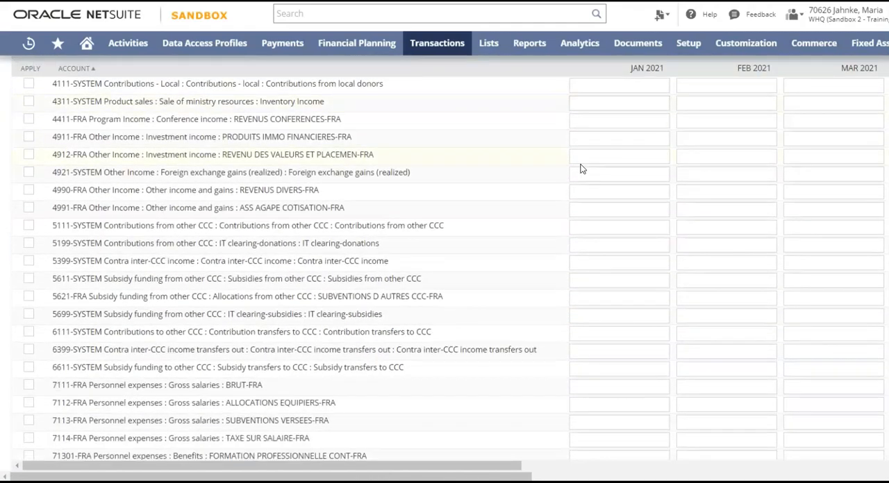
scroll(288, 135, "up", 1)
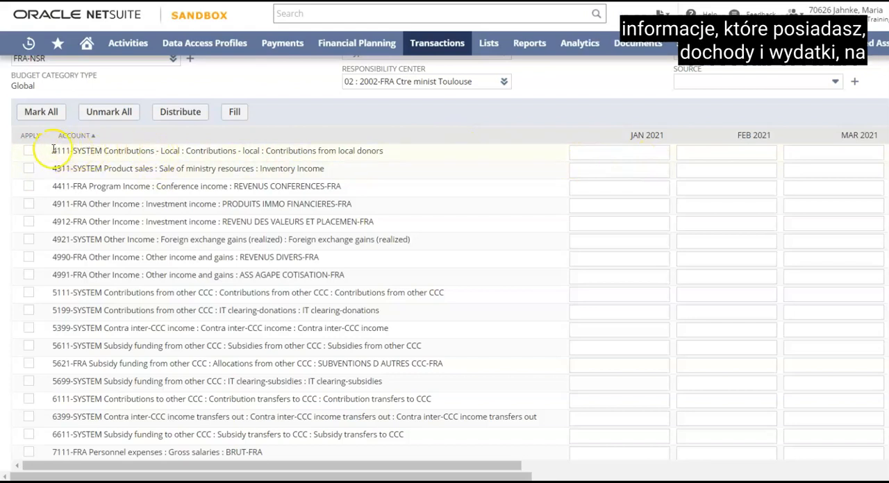
left_click(617, 151)
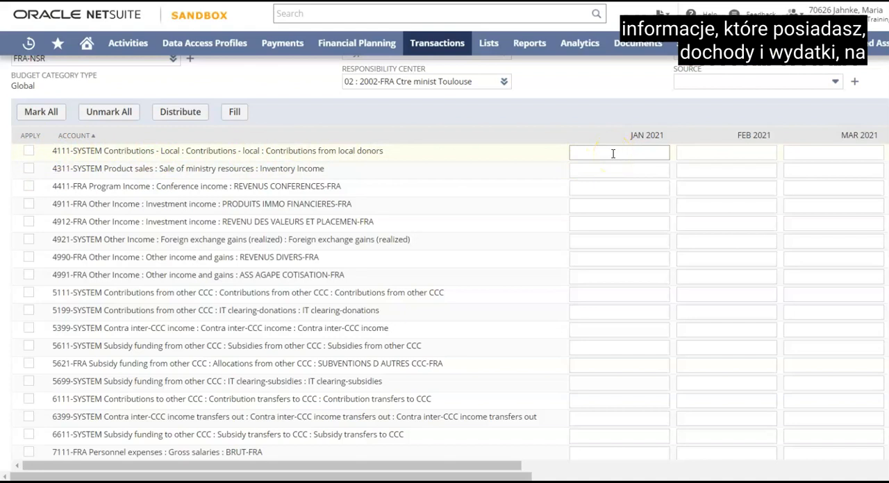
left_click(610, 152)
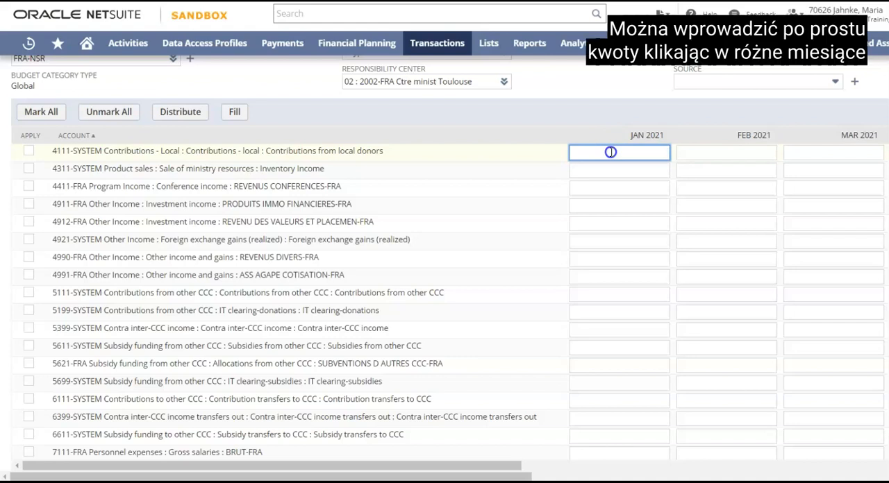
type("120")
left_click(713, 151)
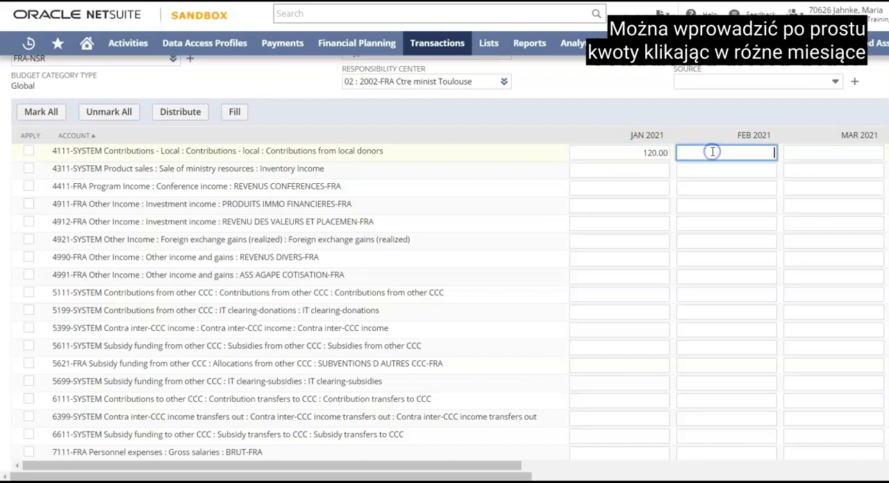
type("15")
left_click(845, 153)
type("160")
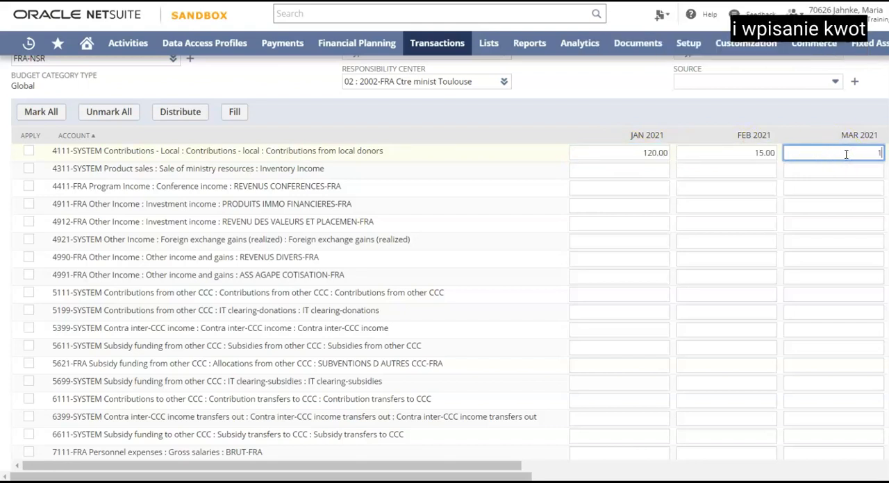
left_click(847, 172)
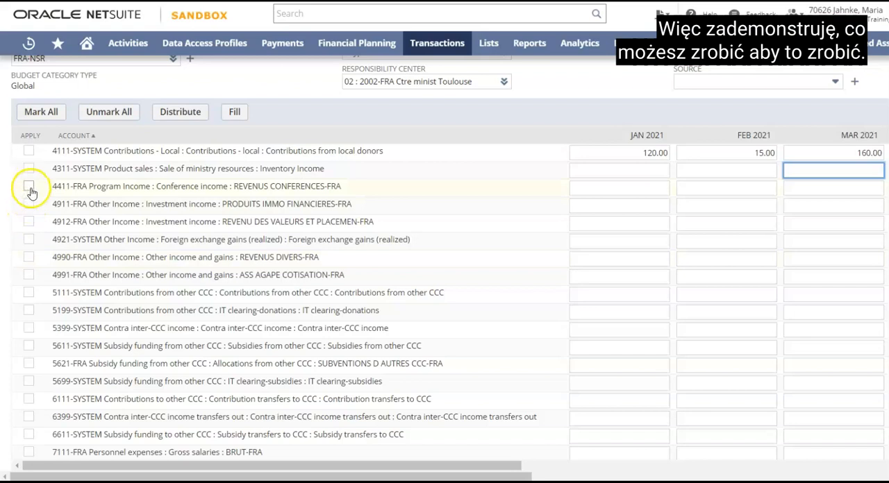
Enter 1000 in January 2021 for account 4411-FRA REVENUS CONFERENCES-FRA, distribute it evenly over the months, and unmark the account
left_click(634, 189)
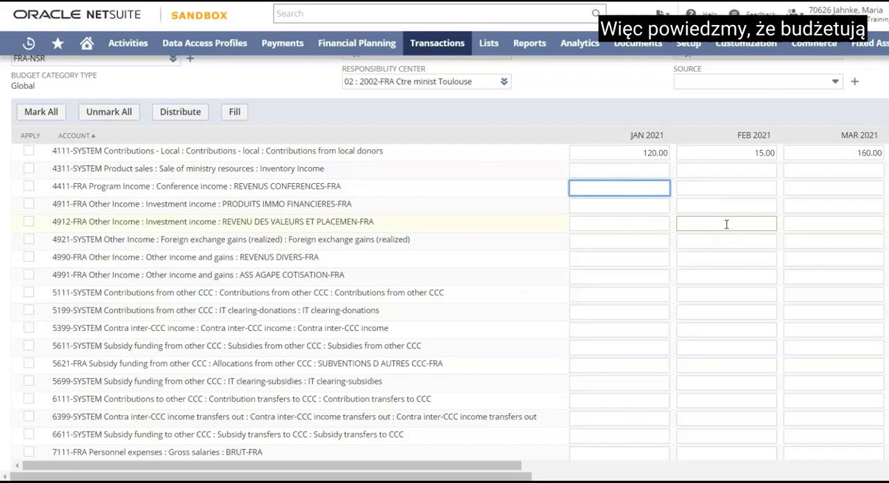
type("10000")
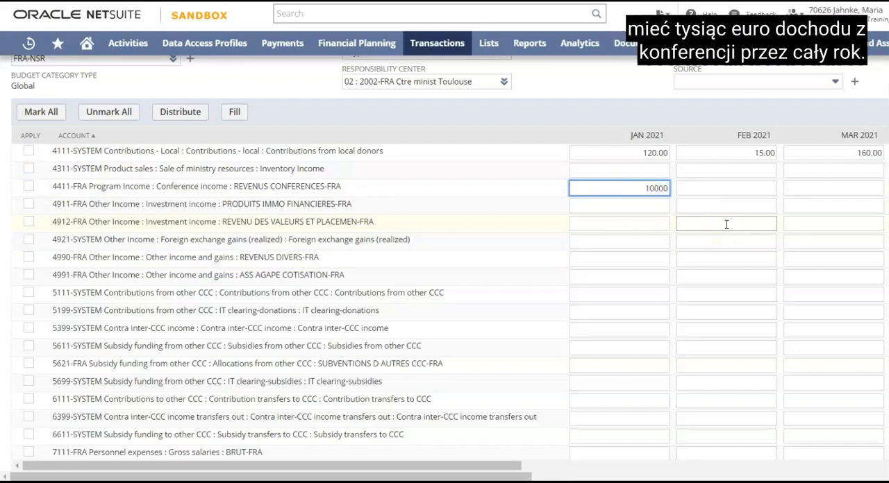
key("BackSpace")
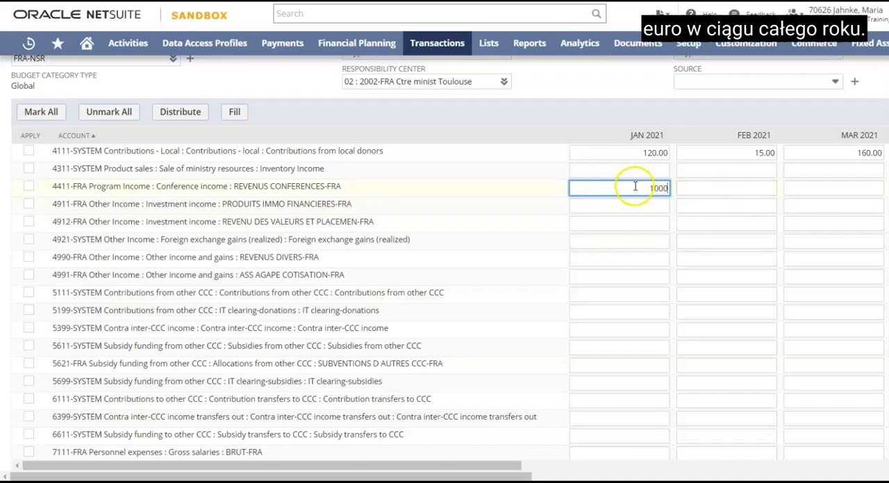
left_click(29, 190)
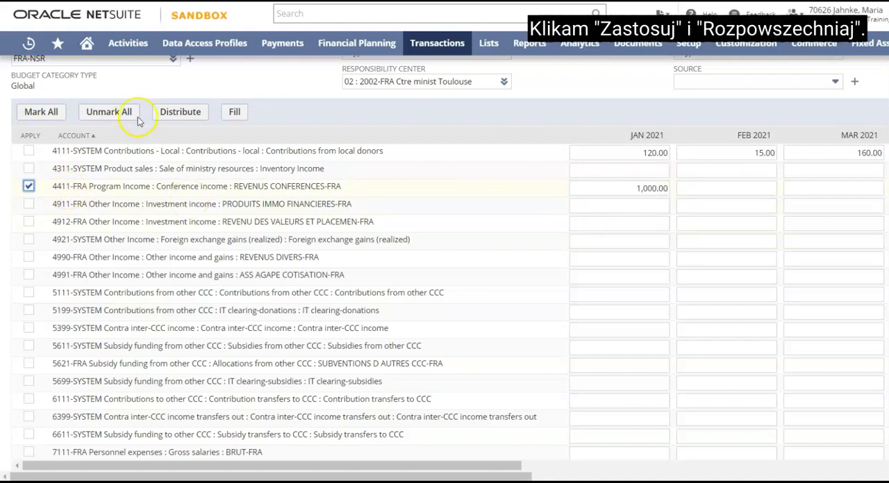
left_click(179, 112)
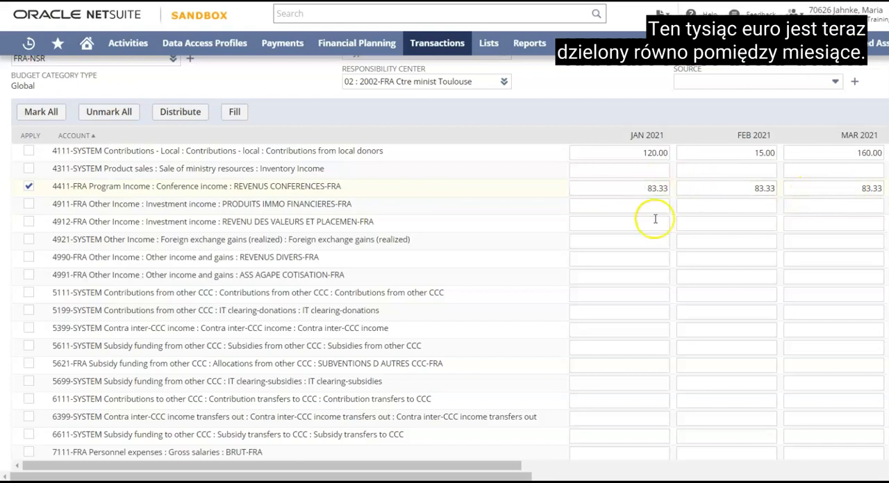
left_click(28, 188)
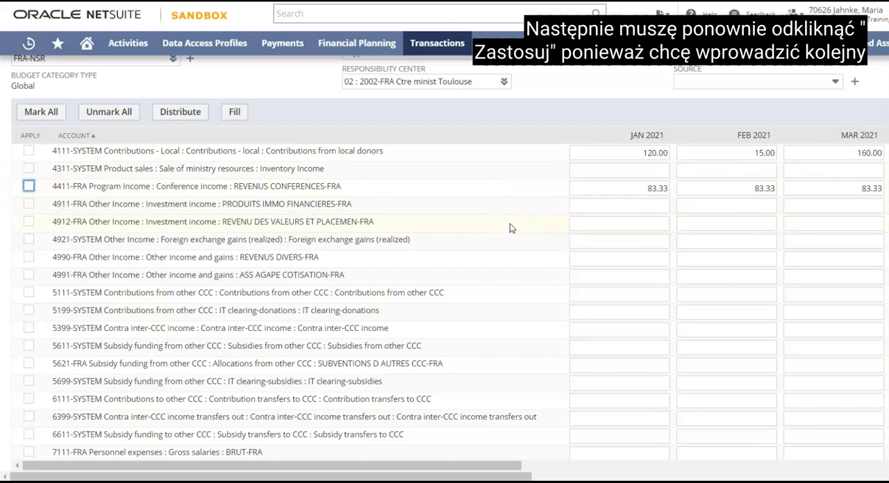
Mark account 7211-FRA FRAIS DE CONFERENCES-FRA and enter 100 as its January 2021 amount
scroll(510, 224, "up", 1)
scroll(510, 223, "down", 1)
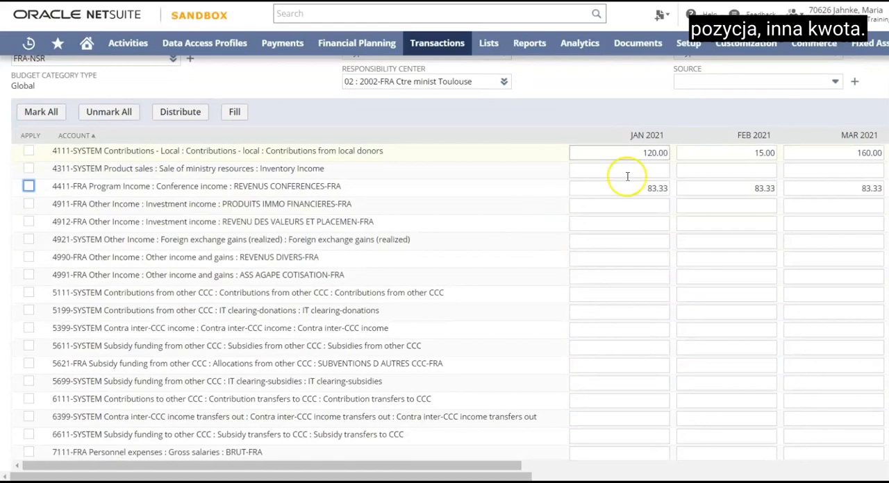
scroll(507, 239, "down", 3)
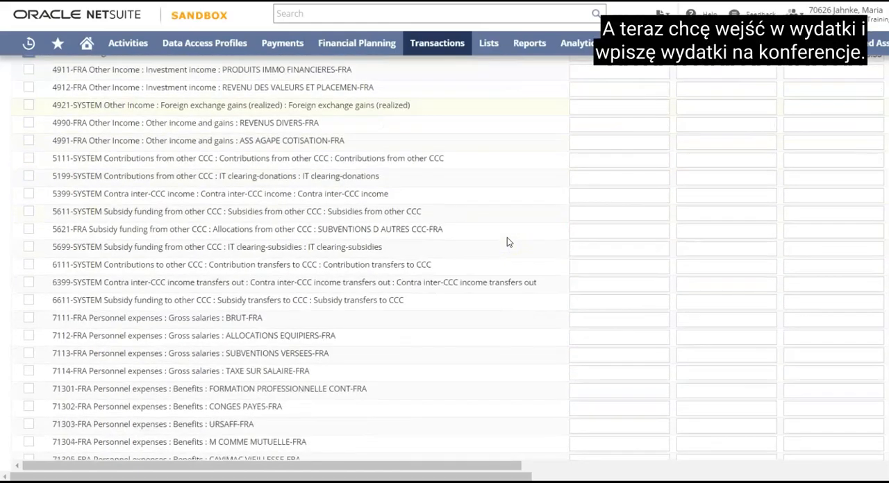
scroll(507, 238, "down", 2)
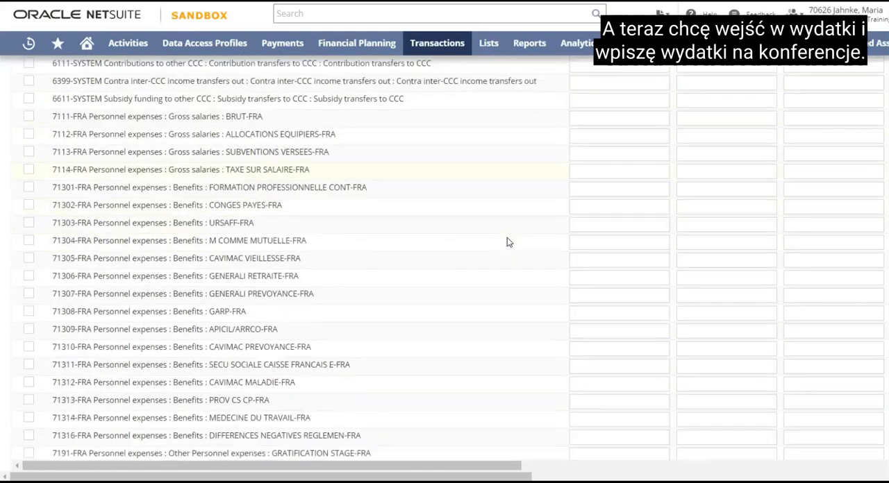
scroll(507, 238, "down", 2)
scroll(507, 241, "down", 1)
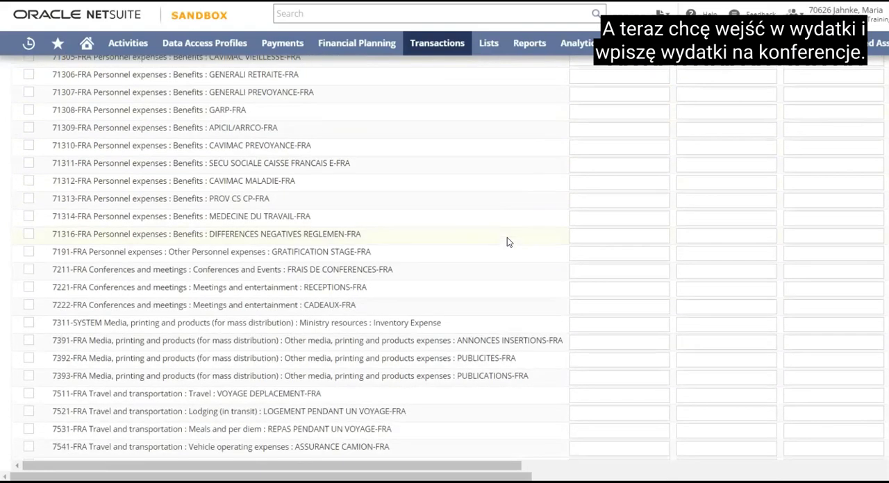
left_click(28, 271)
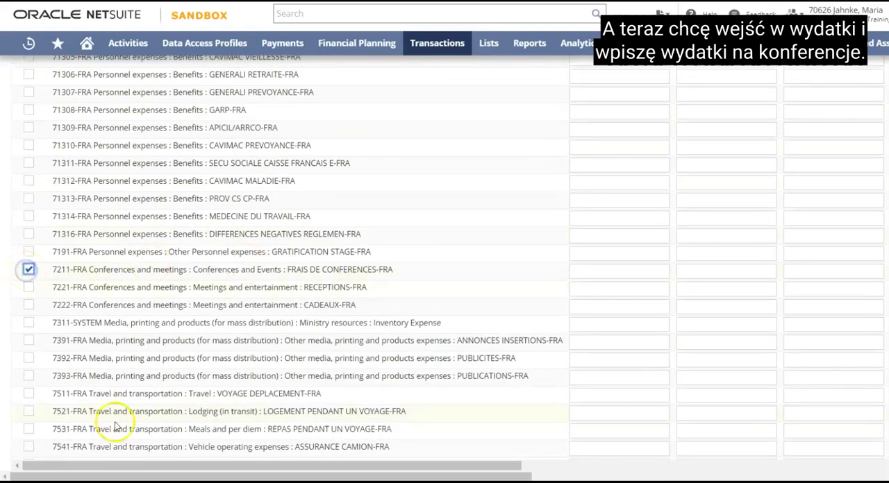
left_click_drag(139, 468, 188, 466)
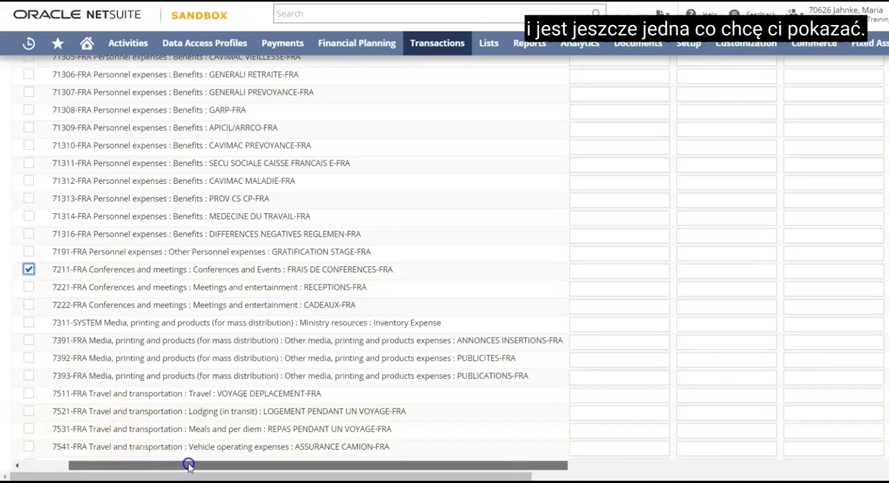
left_click(595, 269)
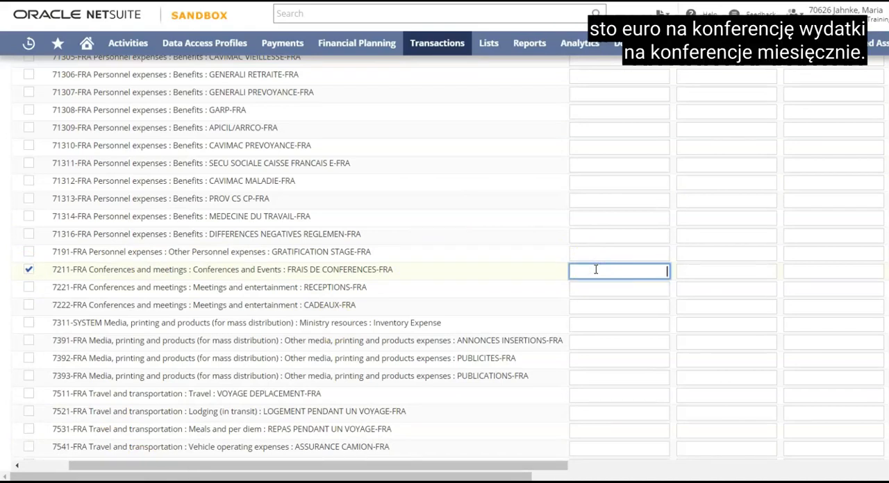
type("100")
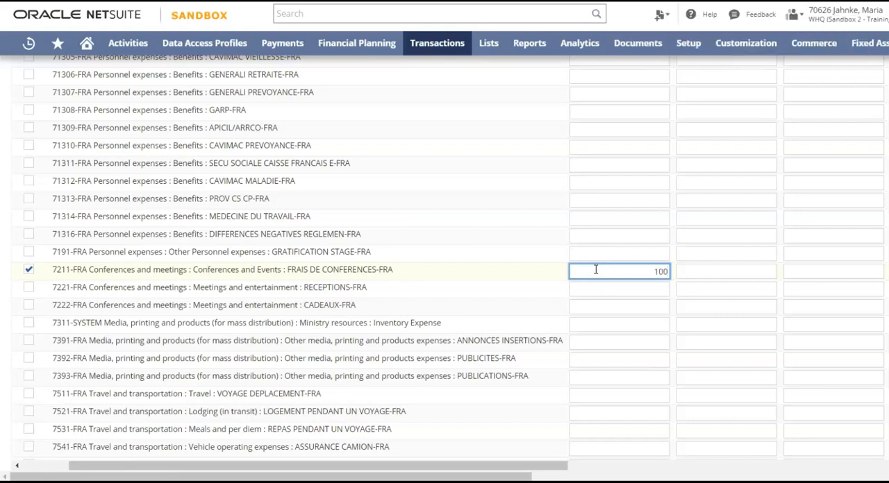
left_click(657, 272)
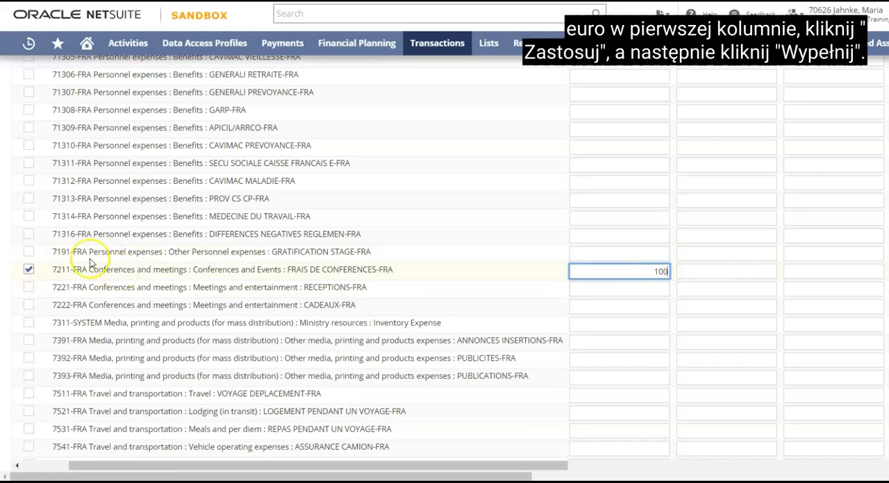
Fill the January amount of account 7211-FRA FRAIS DE CONFERENCES-FRA across all the months
scroll(312, 222, "up", 4)
scroll(311, 223, "up", 10)
left_click(234, 246)
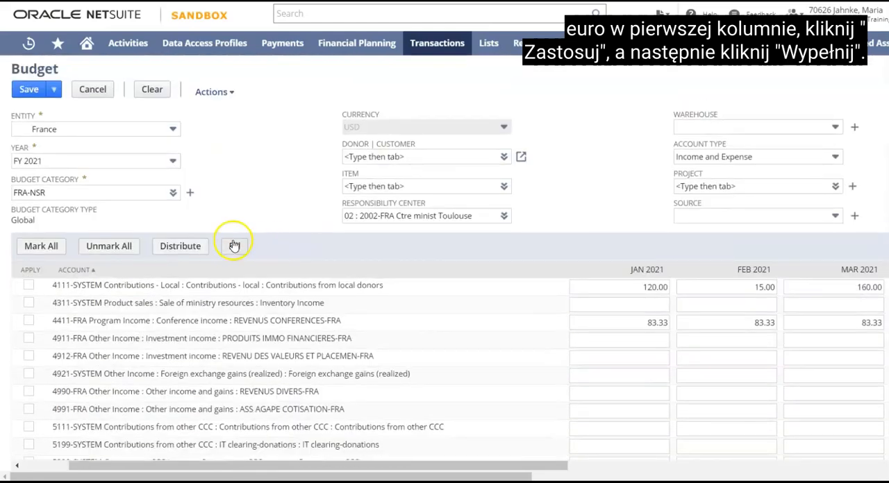
scroll(341, 268, "down", 15)
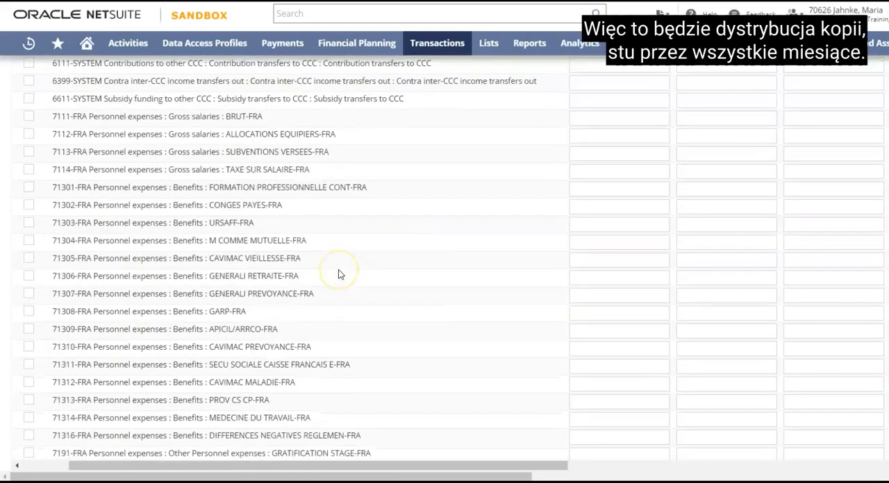
left_click(619, 276)
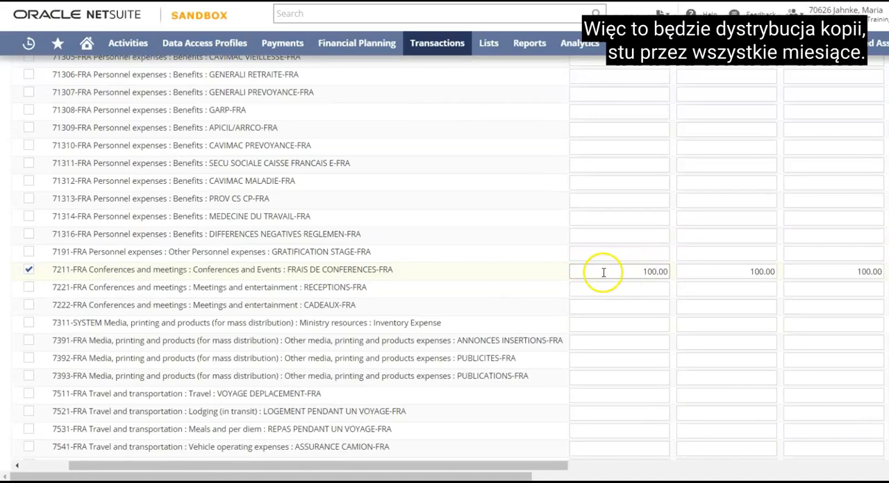
left_click(627, 264)
Save the FY 2021 FRA-NSR budget for the Toulouse responsibility center
scroll(627, 258, "up", 15)
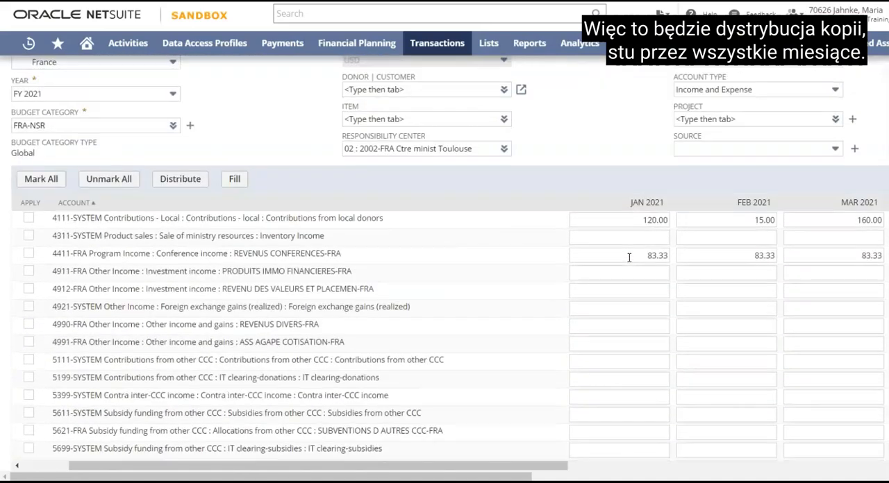
scroll(630, 258, "up", 2)
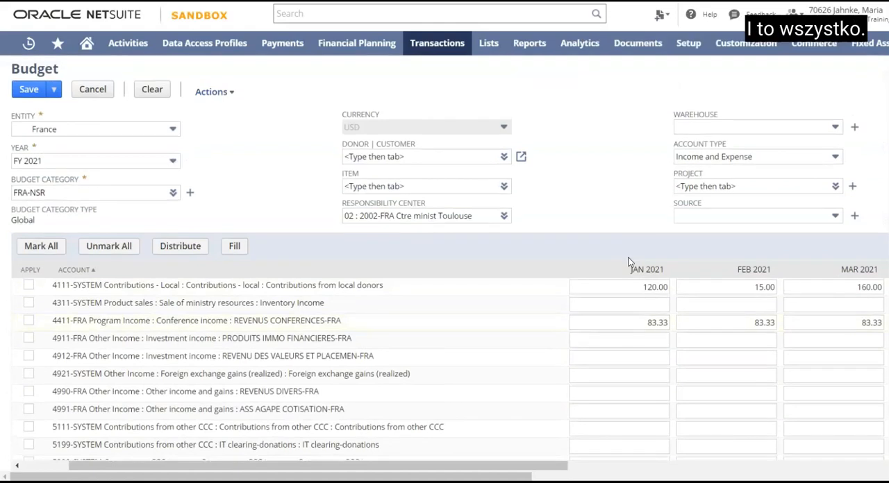
left_click(27, 90)
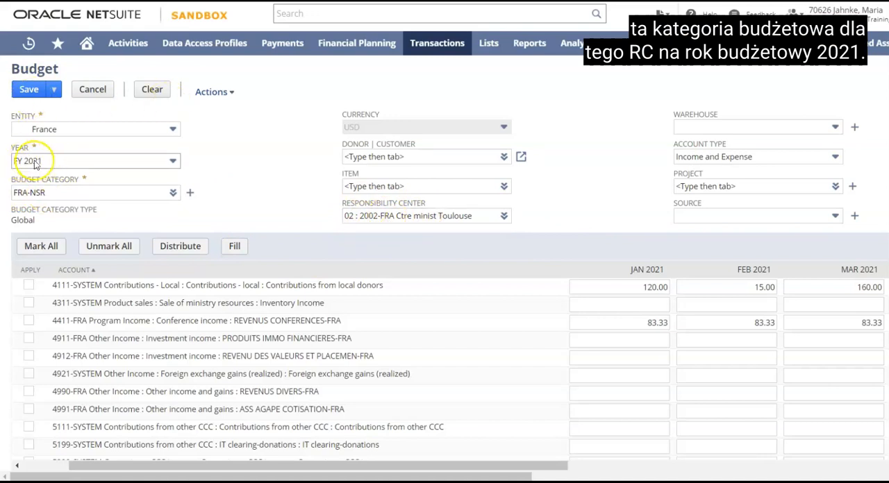
left_click(29, 90)
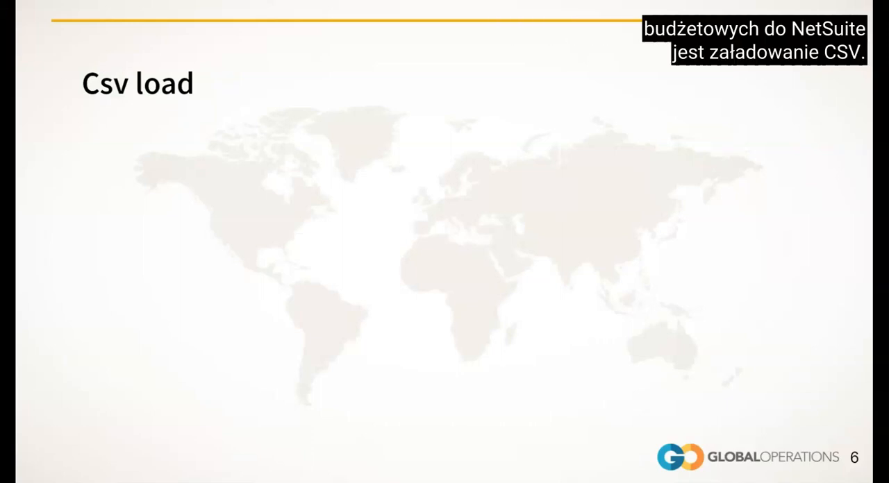
left_click(101, 240)
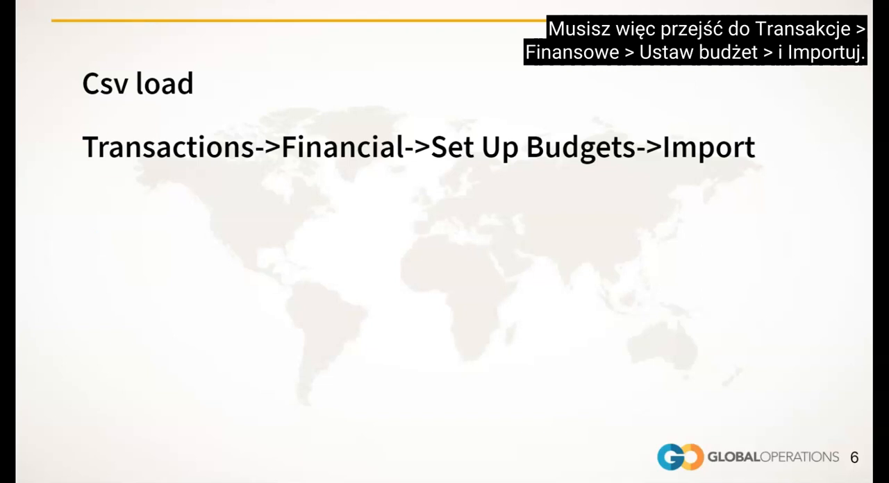
left_click(120, 191)
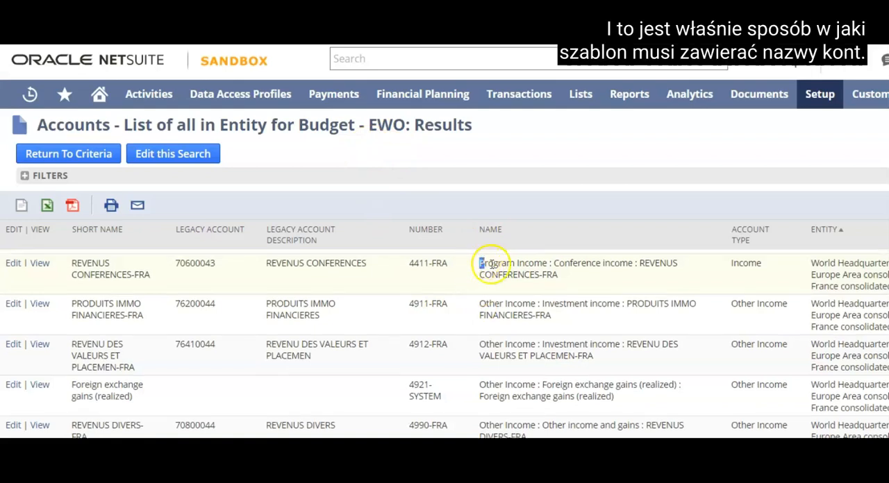
Examine how the full account names are written in the Accounts - List of all in Entity for Budget - EWO search results
left_click_drag(480, 264, 558, 279)
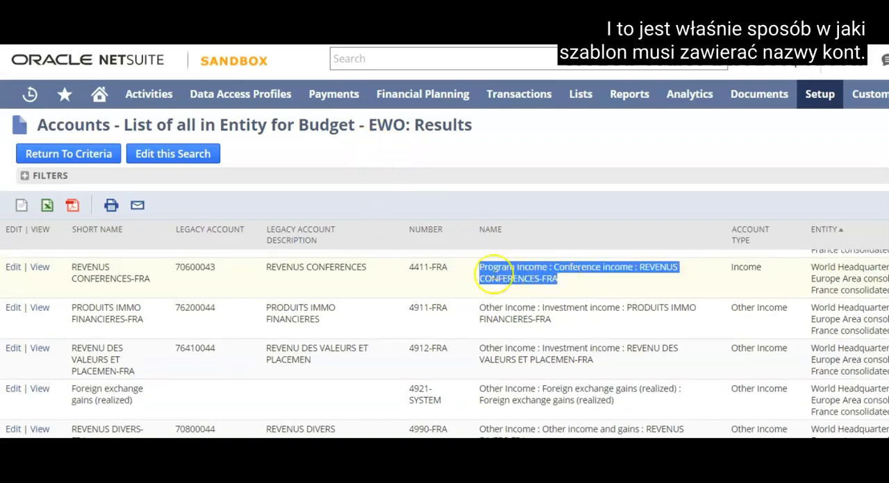
left_click_drag(479, 306, 548, 318)
left_click_drag(480, 348, 588, 371)
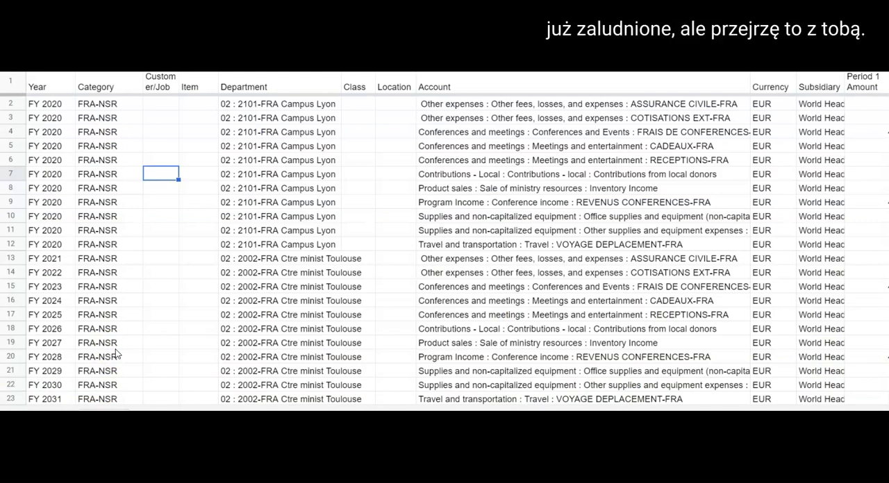
Review the Year, Category, Customer/Job, Item, Department, Class and Location columns of the budget import spreadsheet
left_click(46, 87)
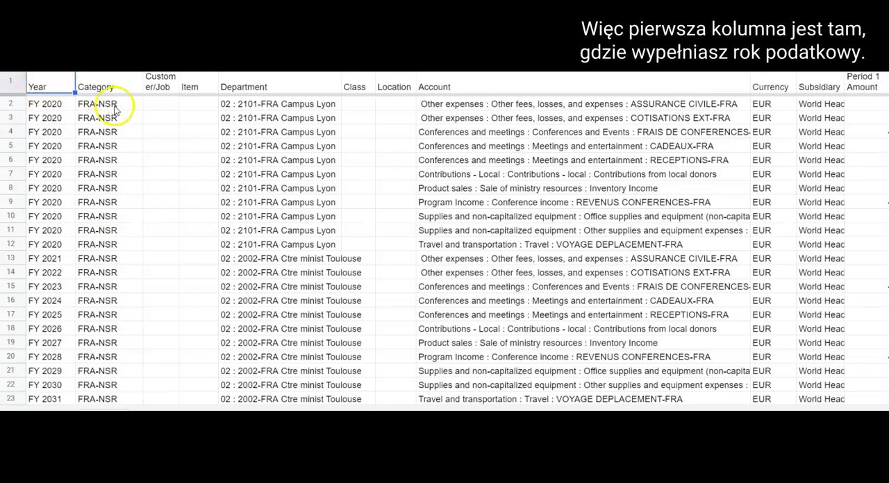
left_click(95, 87)
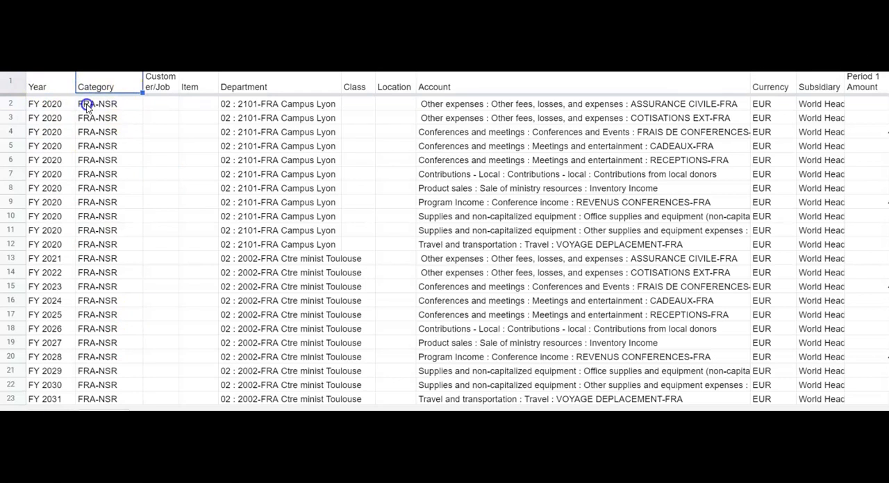
left_click(156, 84)
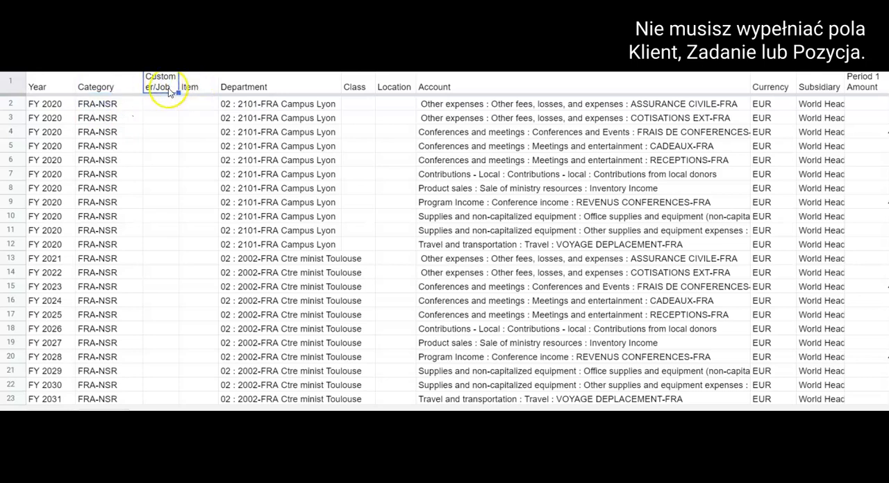
left_click(192, 87)
left_click(252, 85)
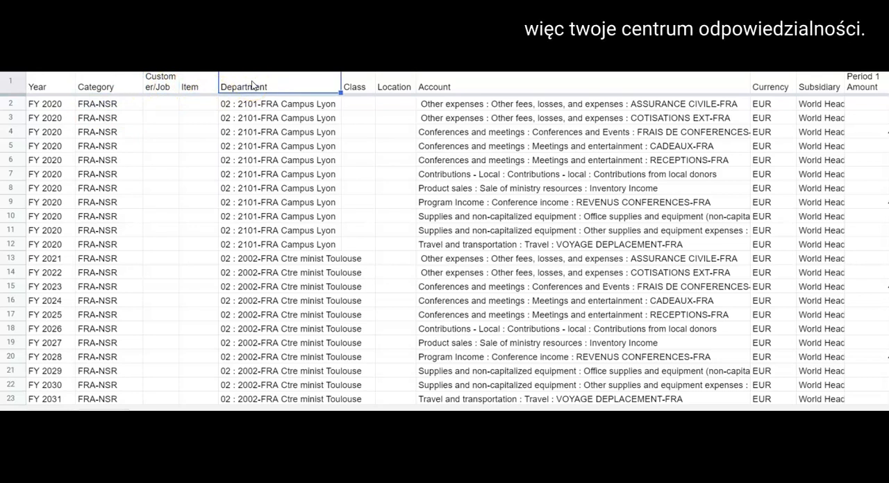
left_click(356, 85)
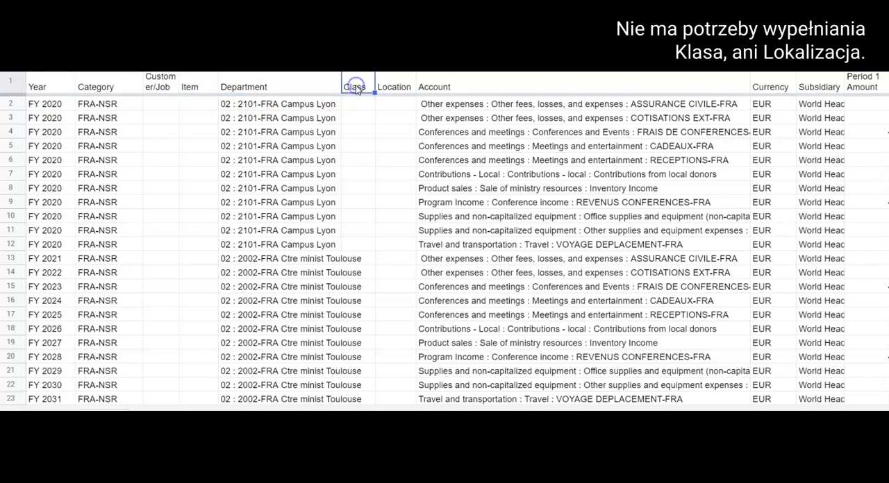
left_click(394, 86)
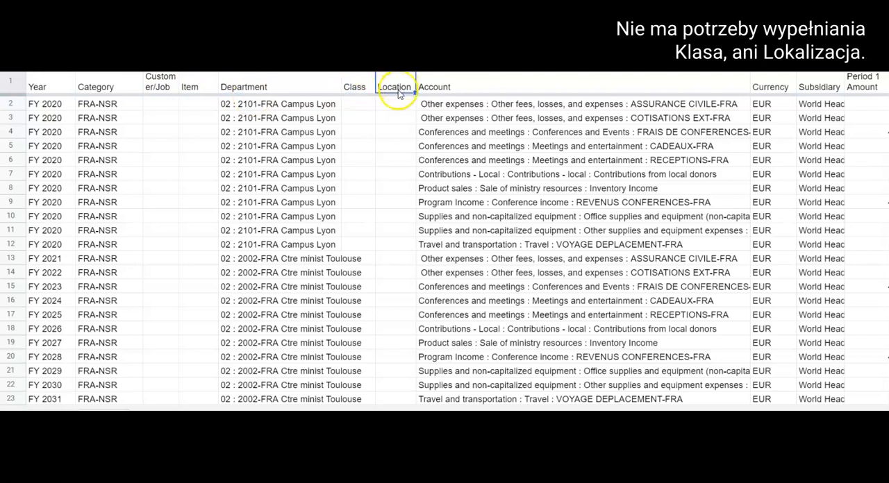
Examine the full account names listed in the Account column of the budget import spreadsheet
left_click(445, 90)
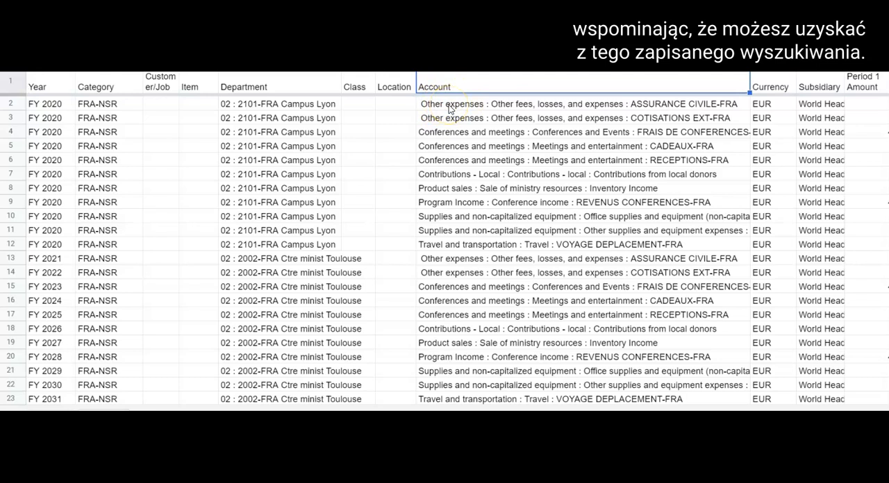
left_click(449, 108)
left_click(452, 119)
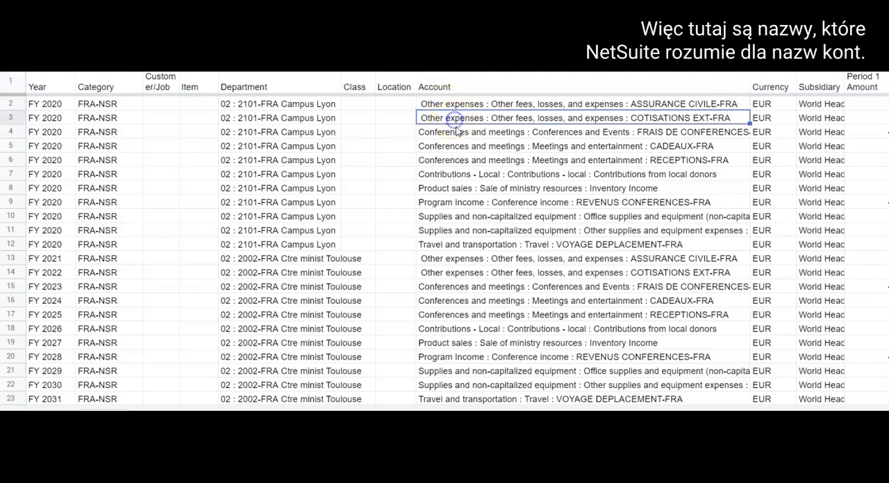
left_click(456, 134)
left_click(457, 146)
left_click(459, 160)
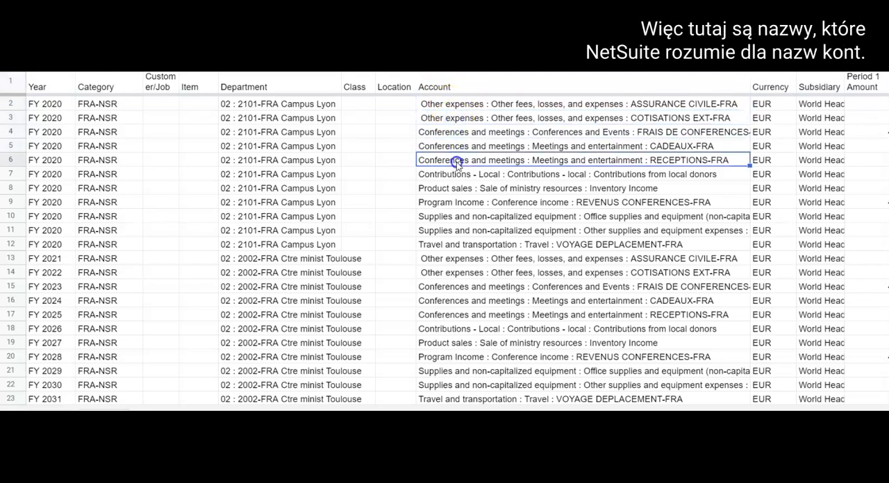
left_click(458, 175)
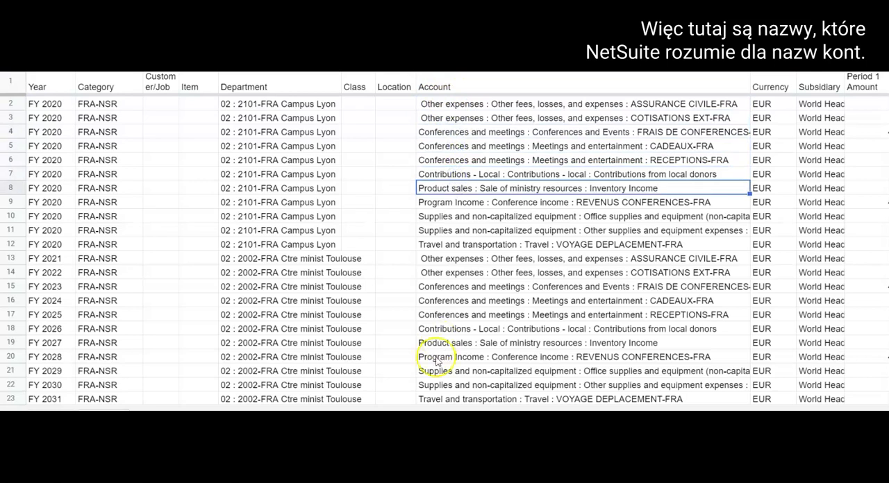
left_click(493, 104)
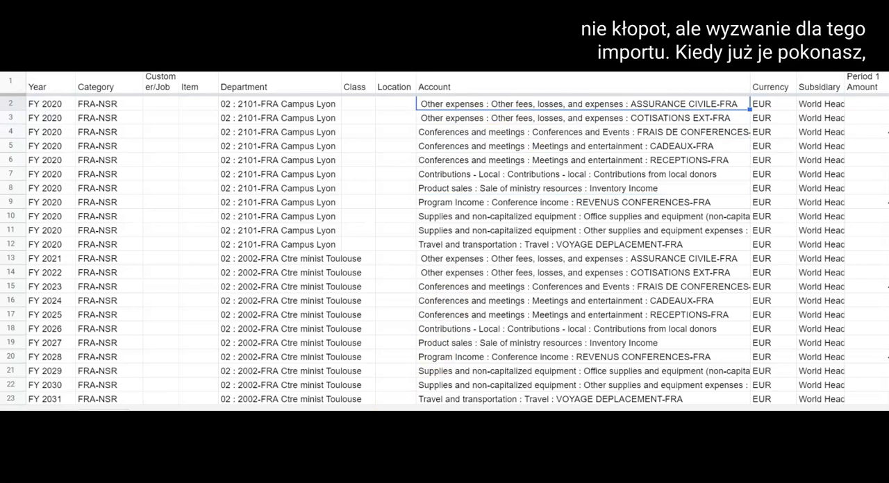
Check the Currency and Subsidiary entries in the first data row of the budget import spreadsheet
scroll(458, 238, "right", 3)
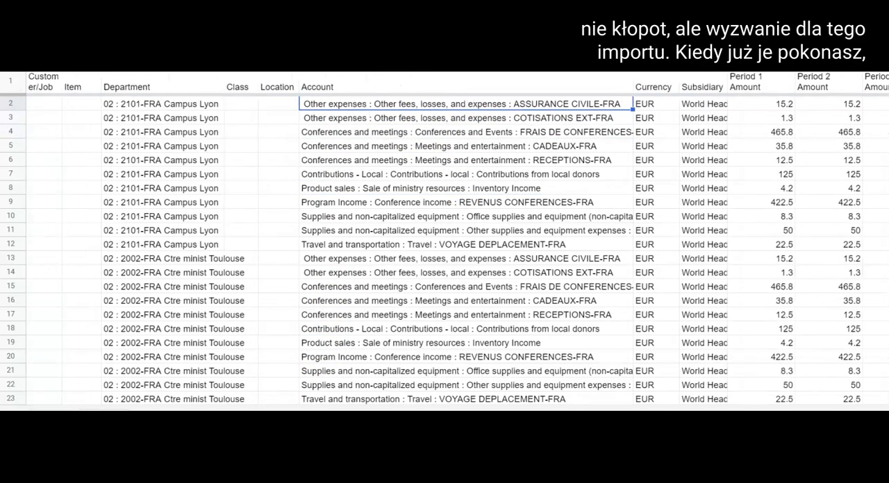
scroll(502, 410, "right", 2)
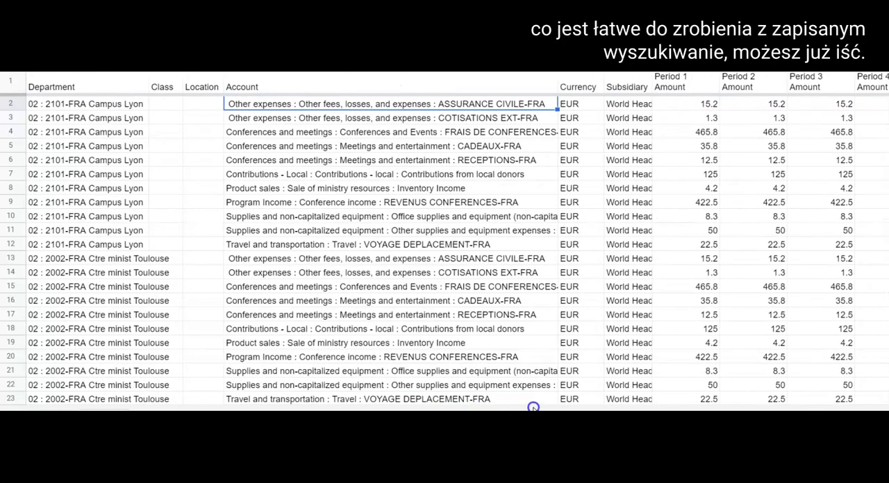
left_click(571, 105)
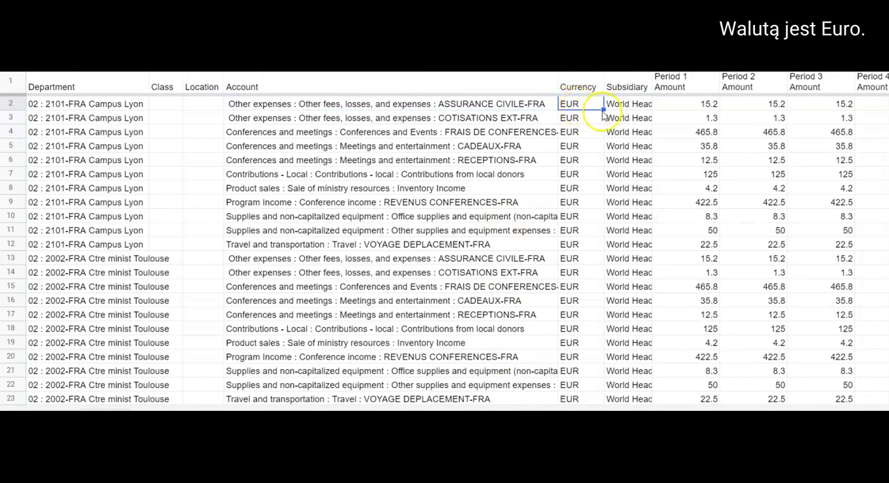
left_click(626, 105)
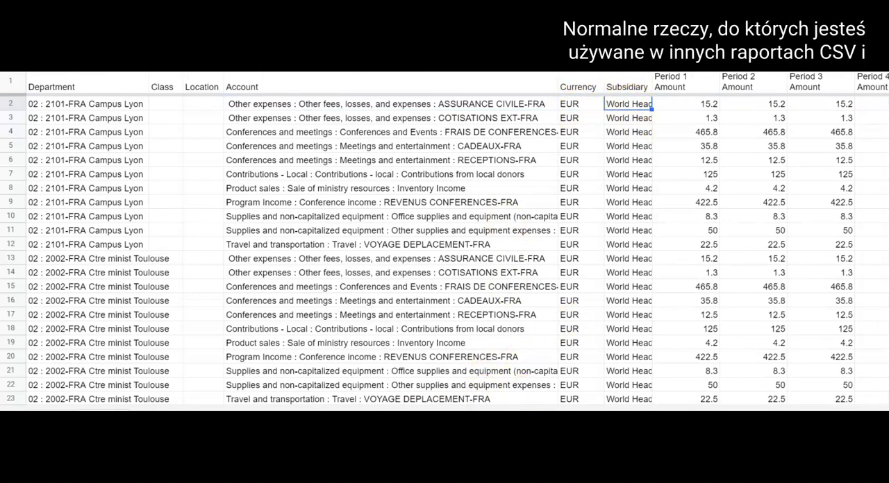
Review the period amount columns of the budget import spreadsheet, starting from Period 1 Amount
scroll(444, 238, "right", 3)
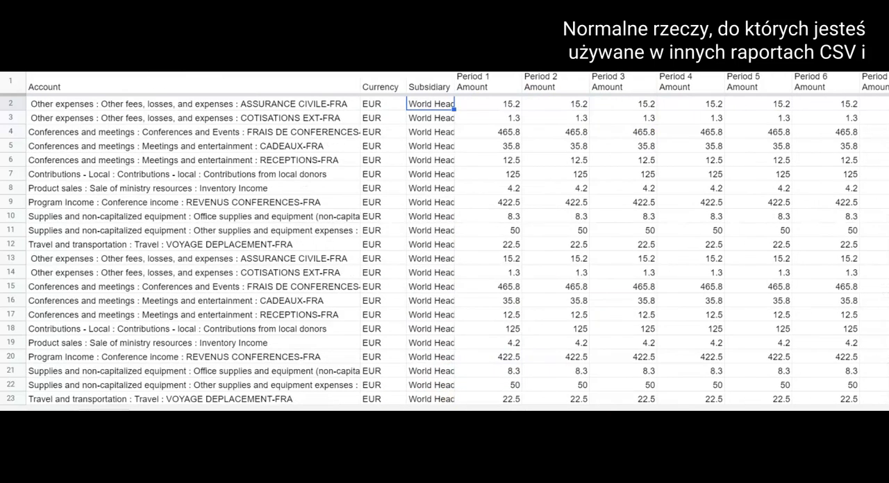
left_click(482, 104)
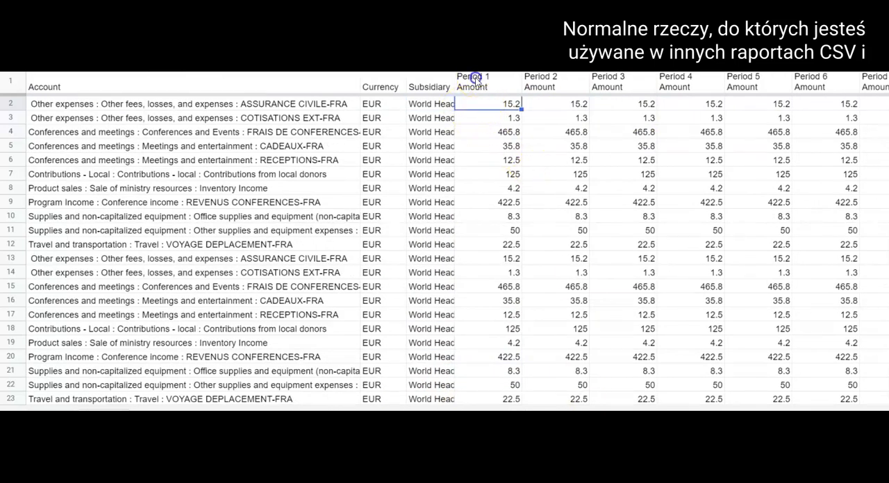
left_click(616, 84)
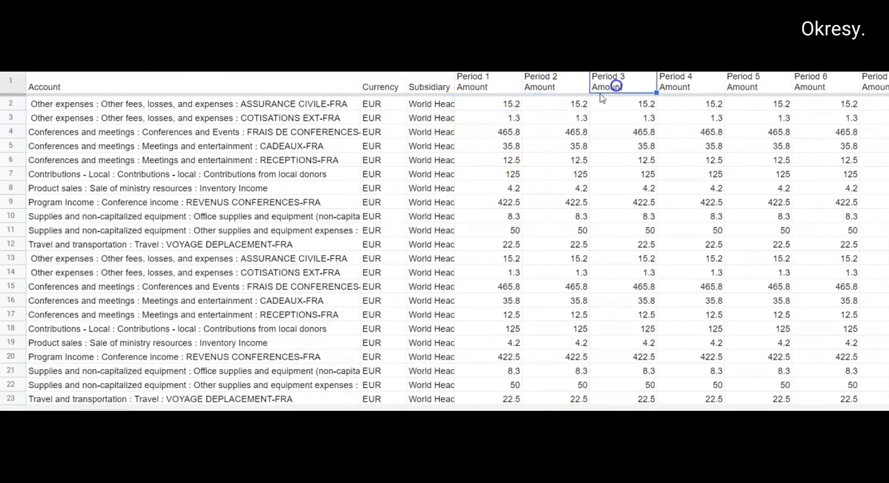
left_click(486, 104)
left_click(486, 80)
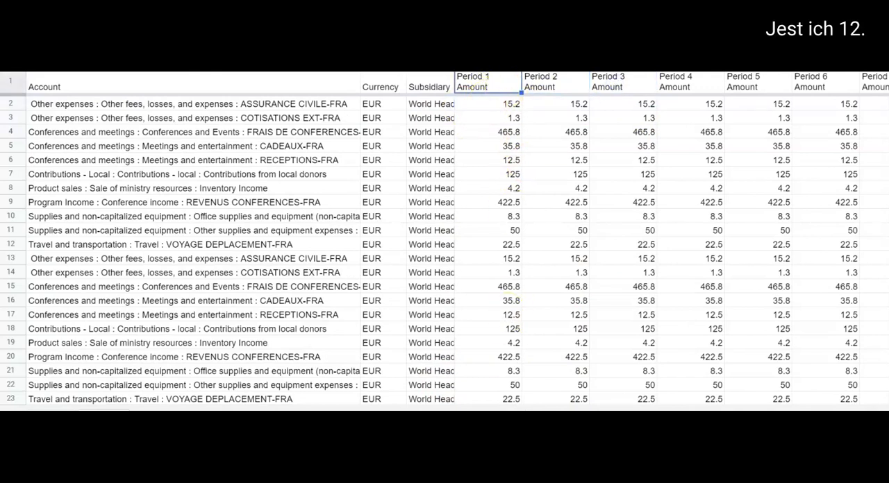
scroll(458, 238, "right", 5)
scroll(458, 238, "left", 5)
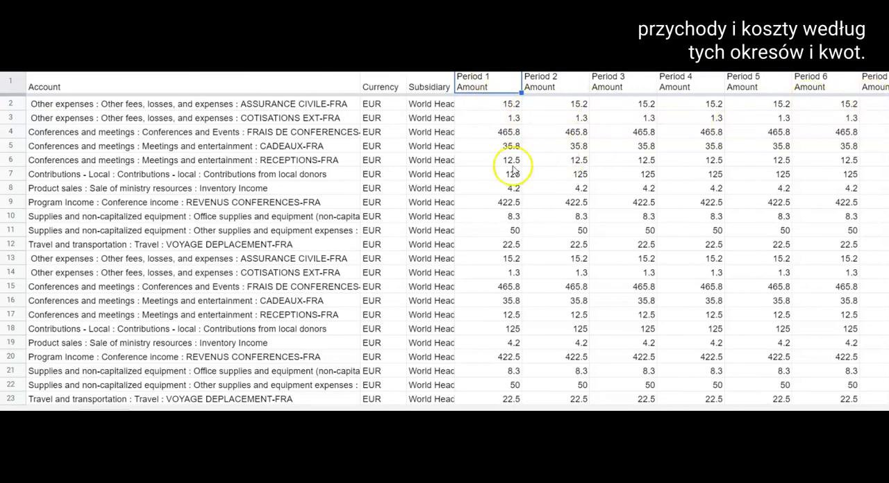
Compare the Campus Lyon and Ctre minist Toulouse department rows and examine the accounts listed for Toulouse in rows 13 to 23
scroll(459, 238, "left", 6)
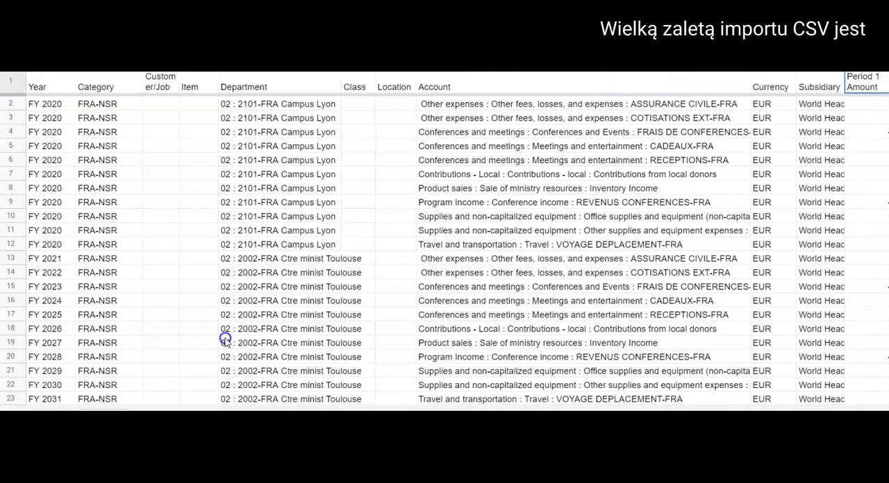
left_click(258, 245)
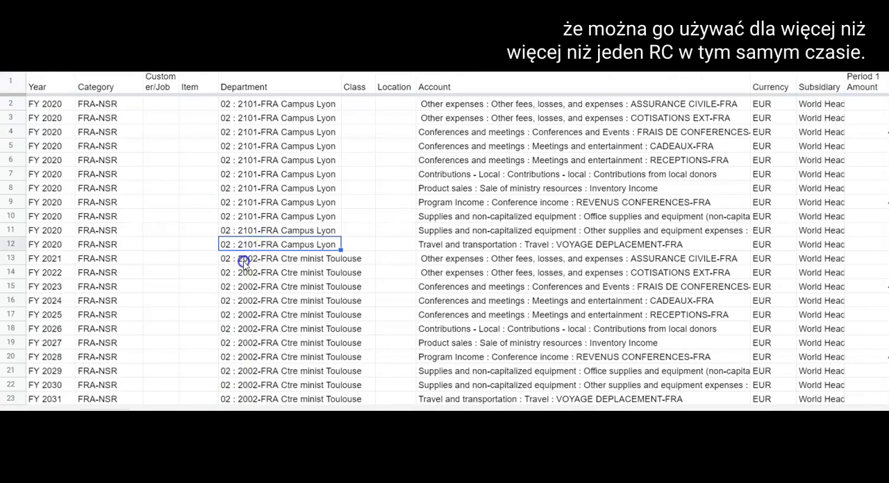
left_click(255, 261)
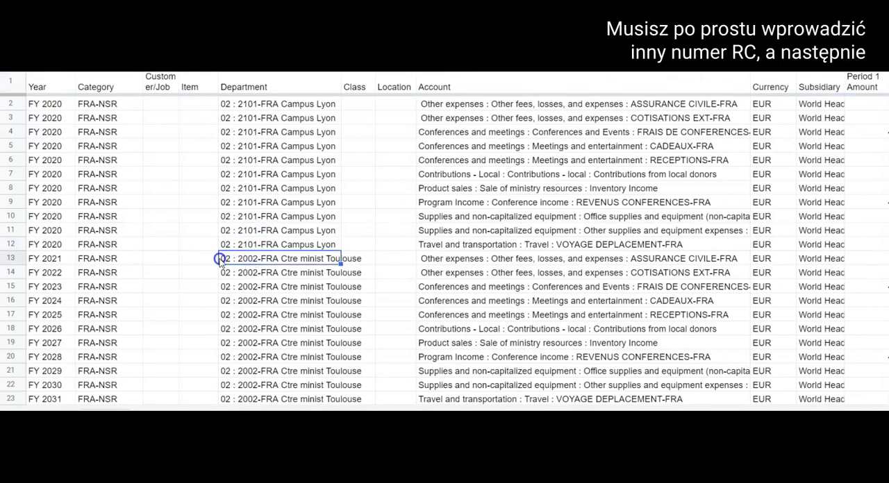
left_click(451, 264)
left_click_drag(452, 271, 449, 401)
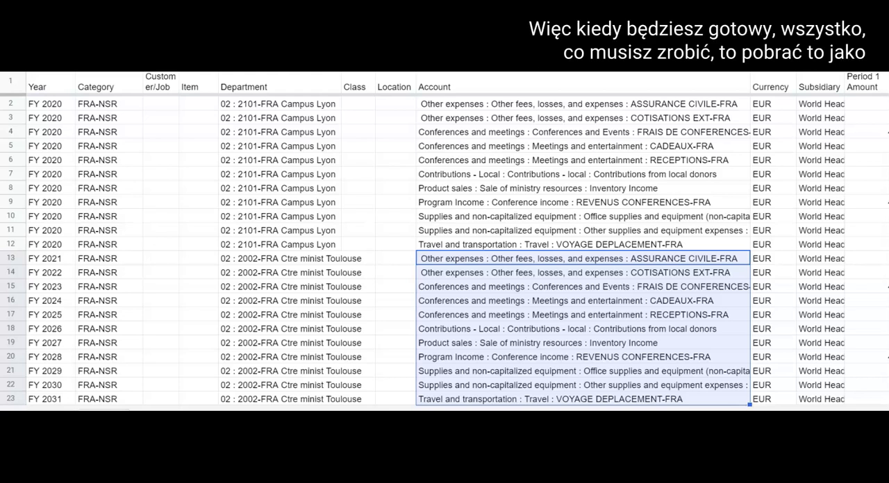
left_click(192, 261)
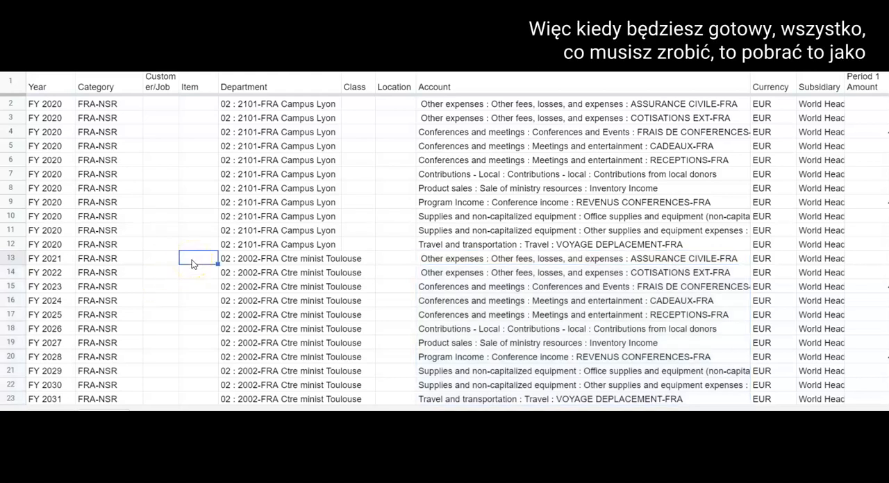
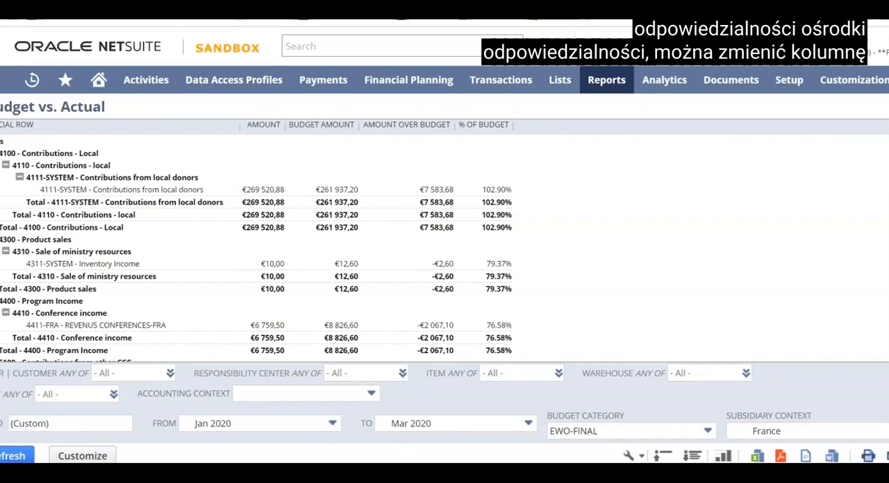
Set the Budget vs. Actual report's columns to break down by Accounting Period
left_click(658, 422)
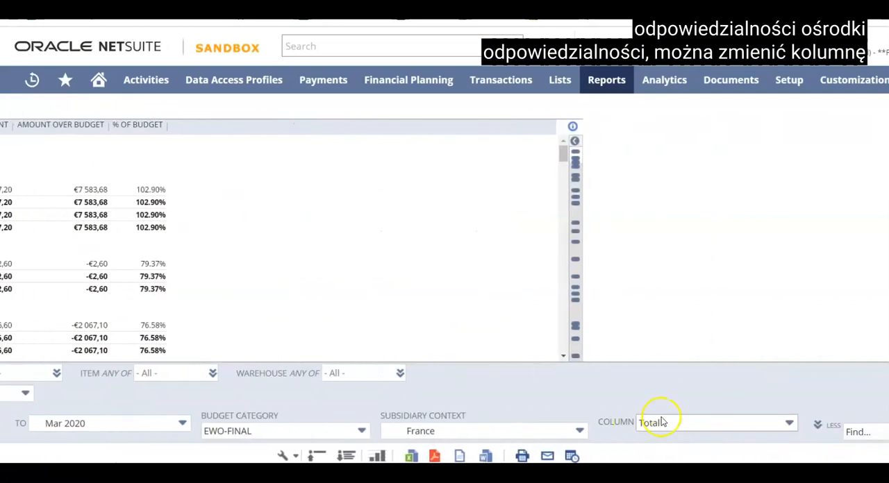
left_click(788, 425)
scroll(734, 359, "down", 3)
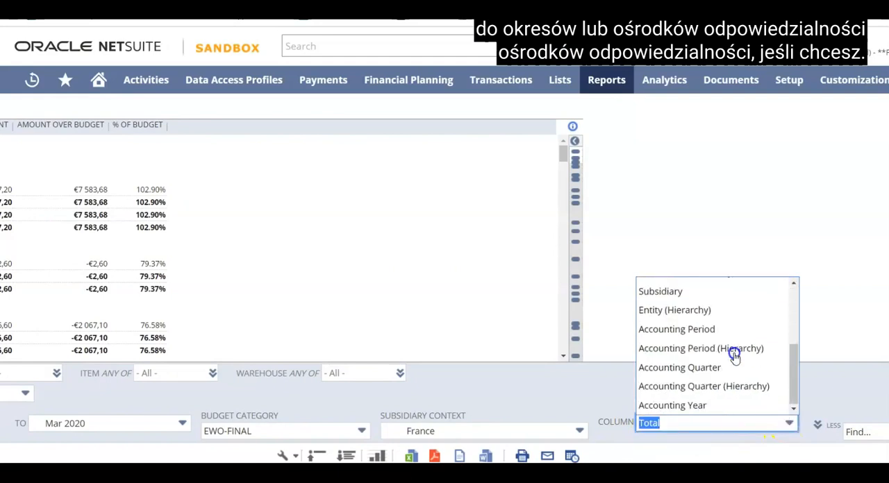
left_click(693, 331)
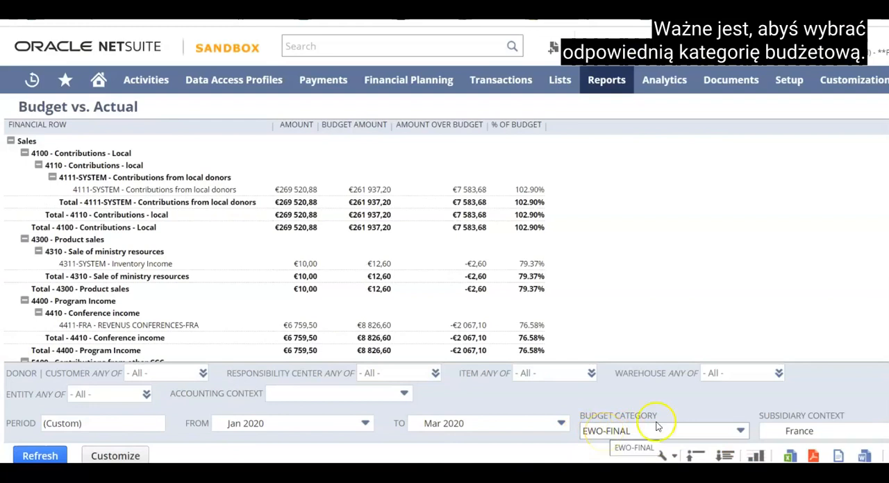
Refresh the Budget vs. Actual report with the EWO-FINAL budget category and collapse its rows to the main sections
left_click(738, 431)
mouse_move(745, 334)
left_mouse_down()
mouse_move(743, 298)
mouse_move(740, 409)
mouse_move(743, 293)
mouse_move(742, 324)
left_mouse_up()
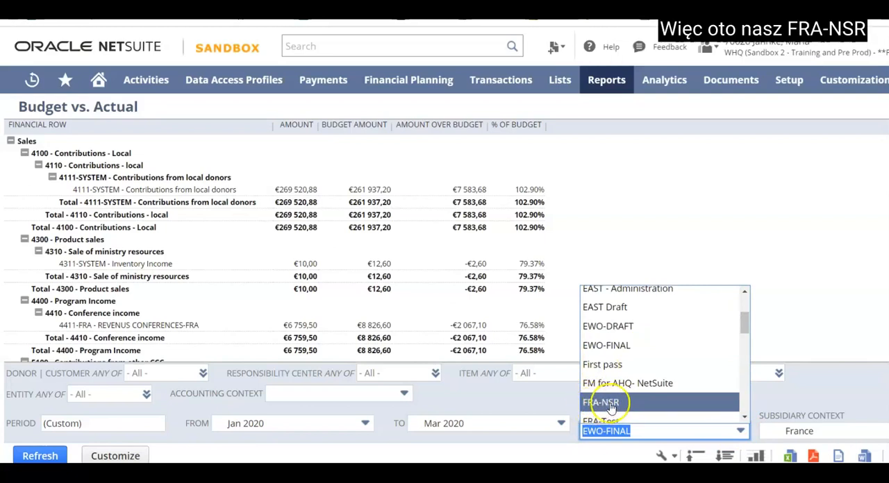
left_click(611, 349)
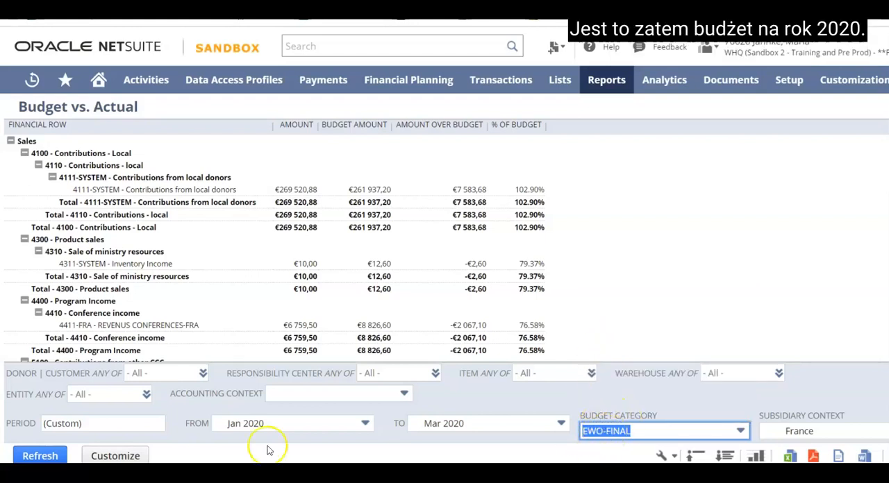
left_click(38, 456)
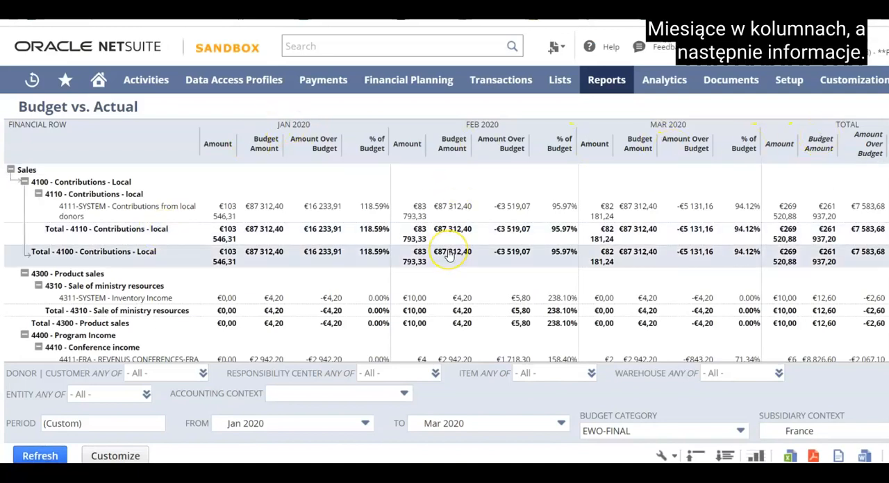
left_click(697, 456)
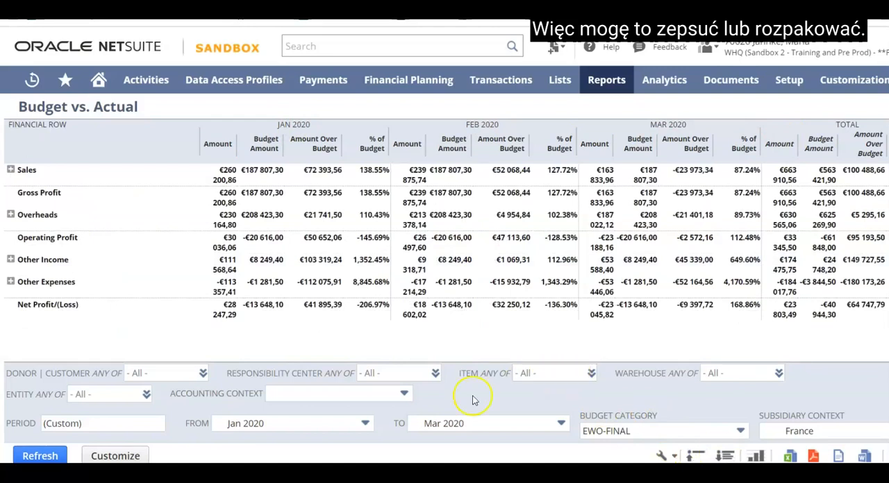
Refresh the EWO WHQ I and E Report with Budget-SB and review the variance and budget percentage of its accounts
left_click(39, 455)
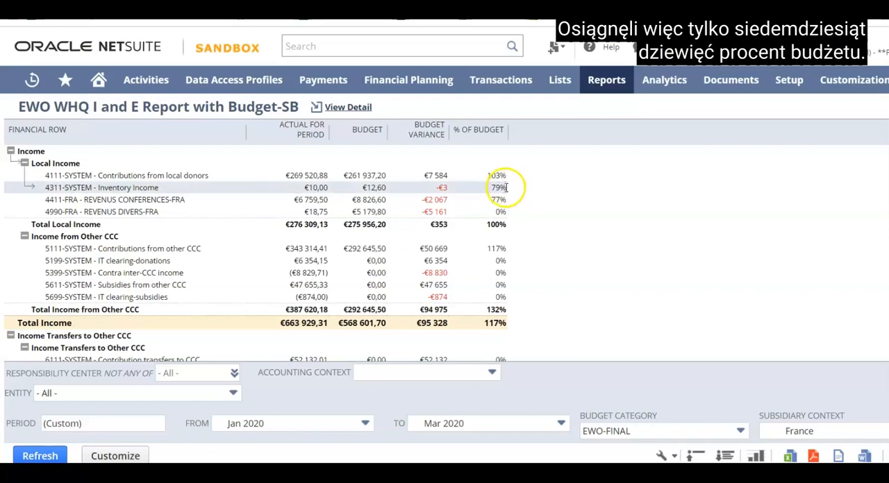
scroll(502, 260, "down", 3)
scroll(502, 260, "down", 15)
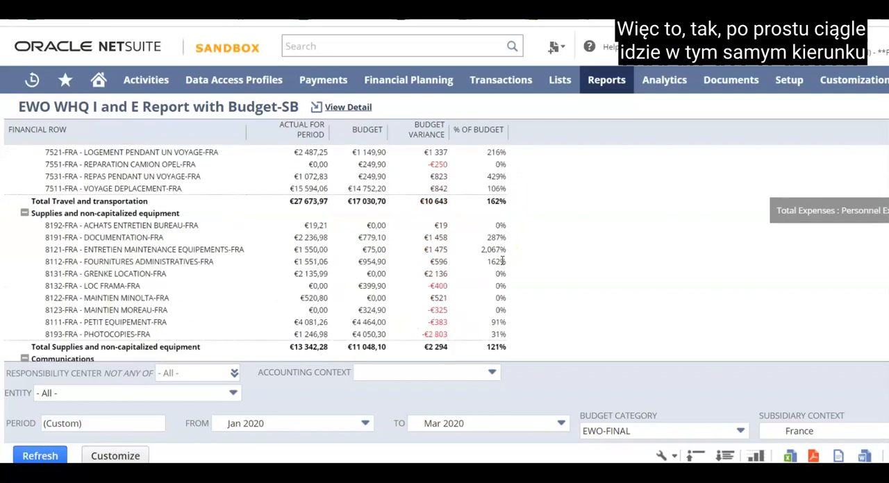
scroll(502, 260, "down", 3)
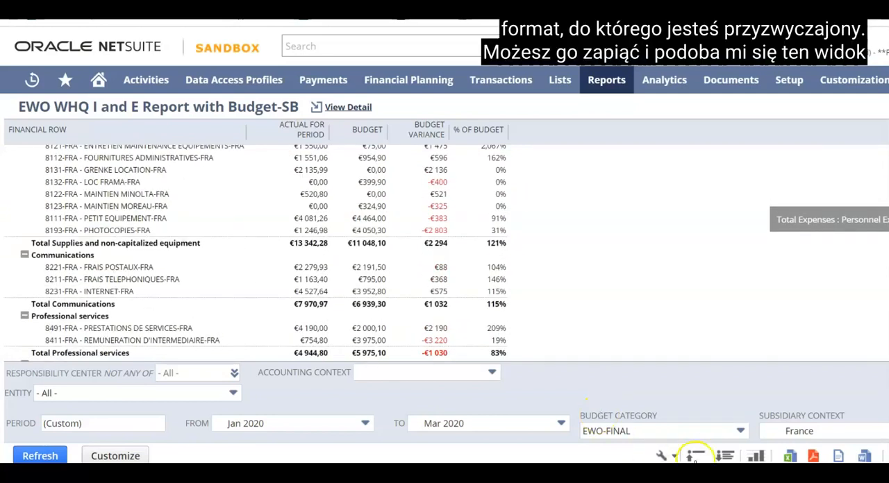
Collapse the I and E report's account rows and compare actuals with budget for each account category
left_click(696, 456)
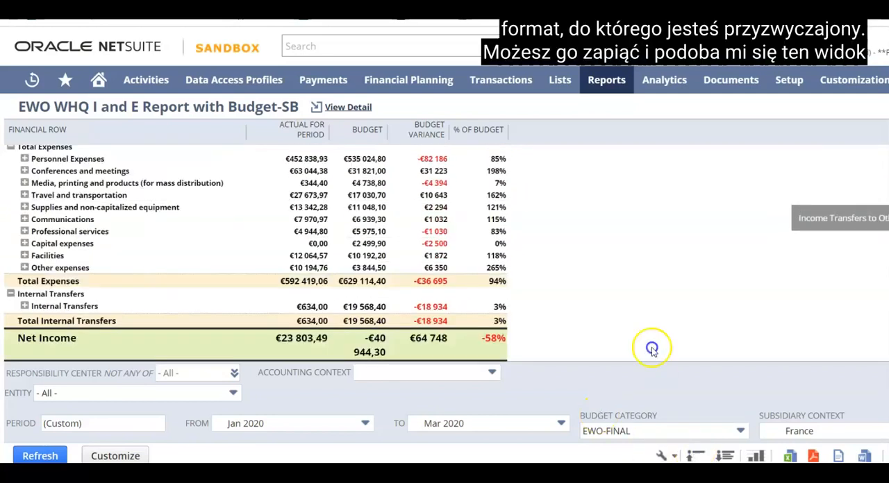
scroll(618, 285, "up", 3)
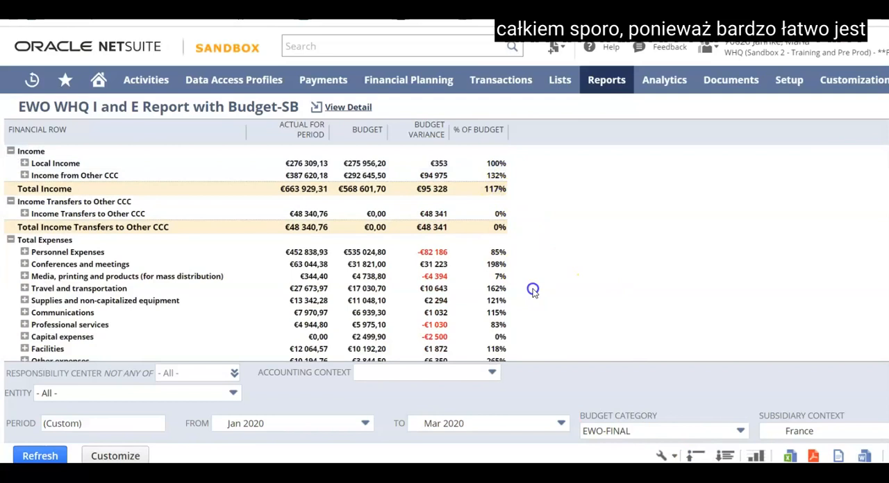
scroll(532, 290, "down", 3)
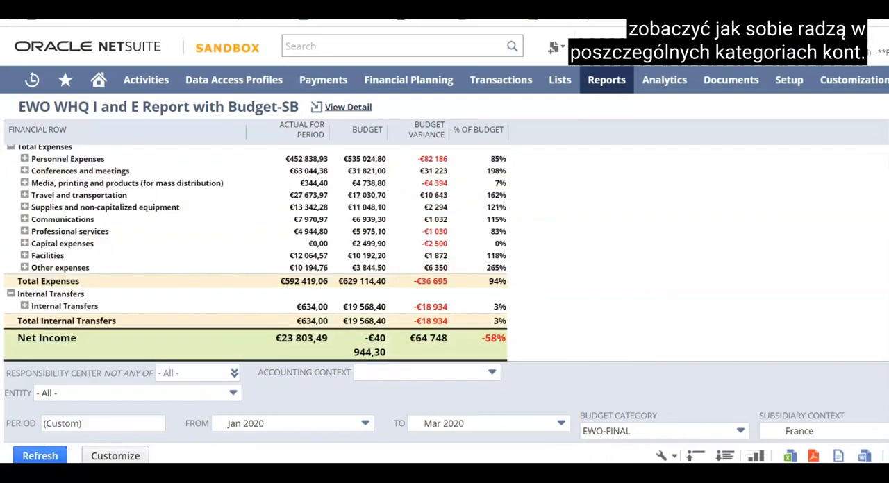
Break the I and E report's columns down by Accounting Period and refresh the report
scroll(444, 278, "right", 6)
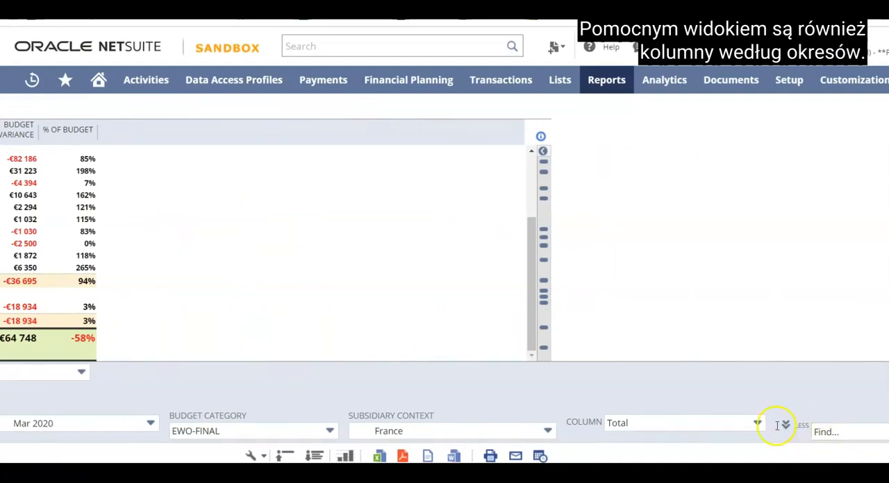
left_click(759, 423)
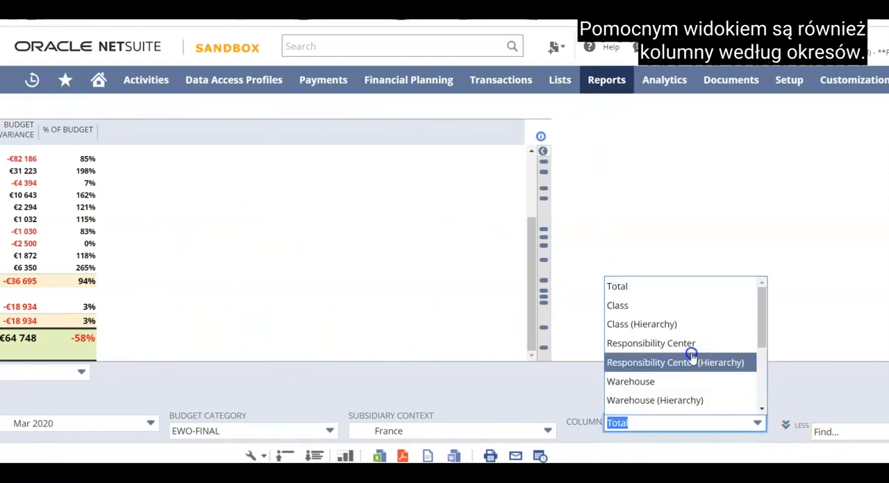
scroll(691, 355, "down", 4)
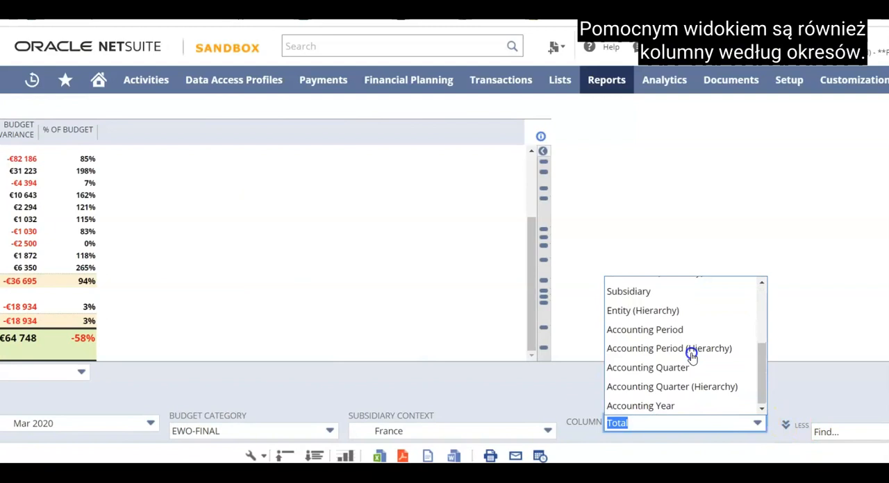
left_click(668, 329)
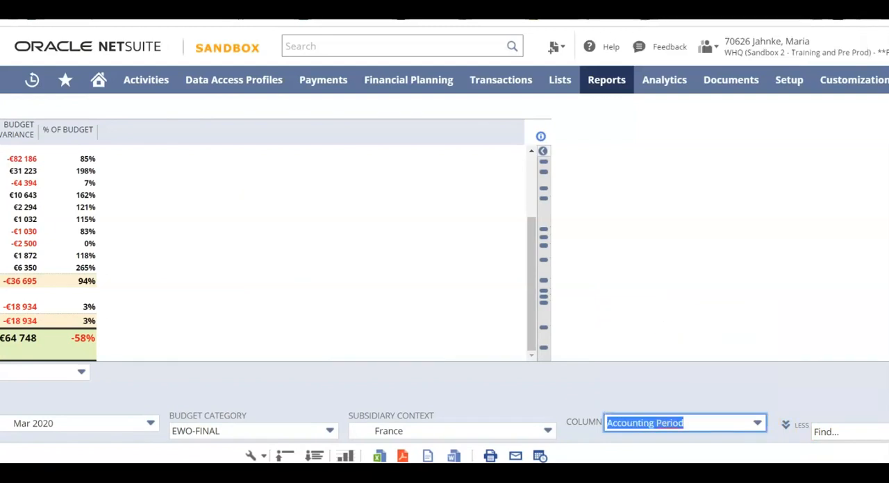
scroll(444, 278, "left", 5)
left_click(48, 456)
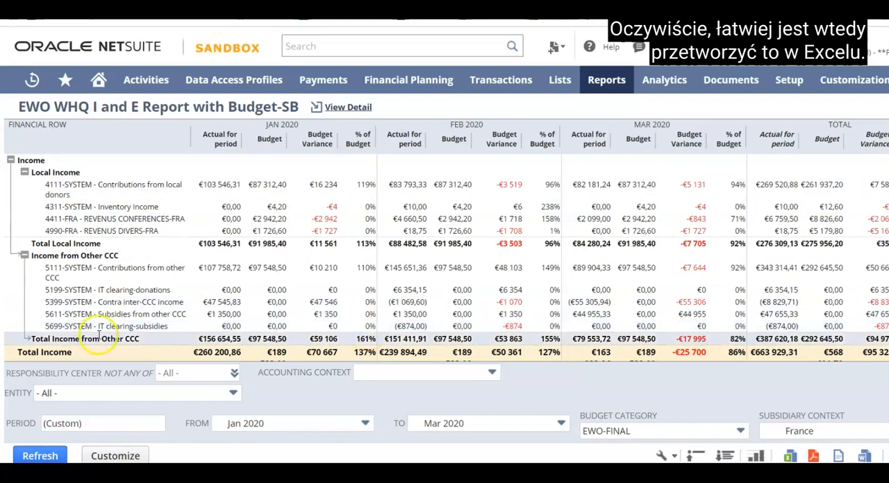
Look through the responsibility centers available in the I and E report's filter, leaving the selection at All
left_click(233, 373)
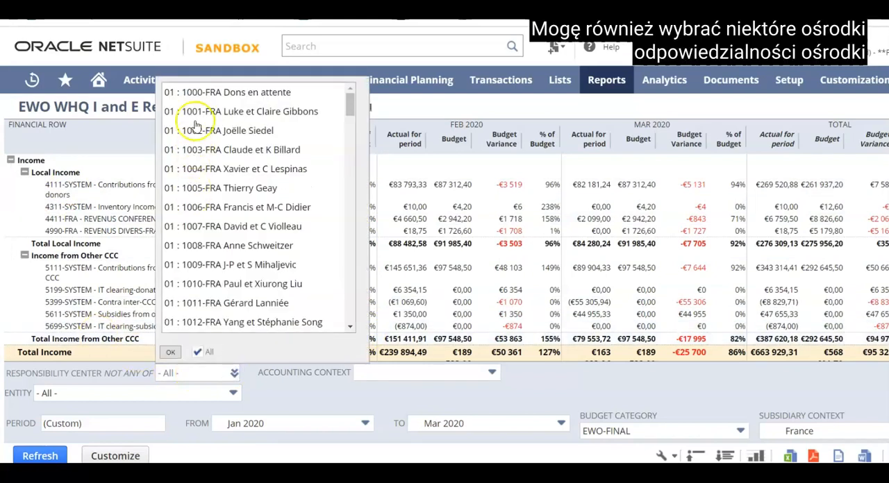
scroll(208, 196, "down", 15)
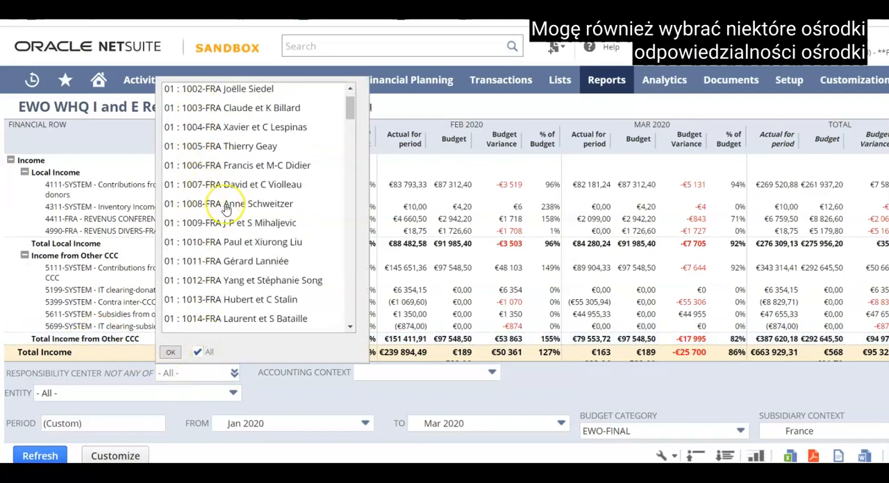
scroll(226, 208, "down", 10)
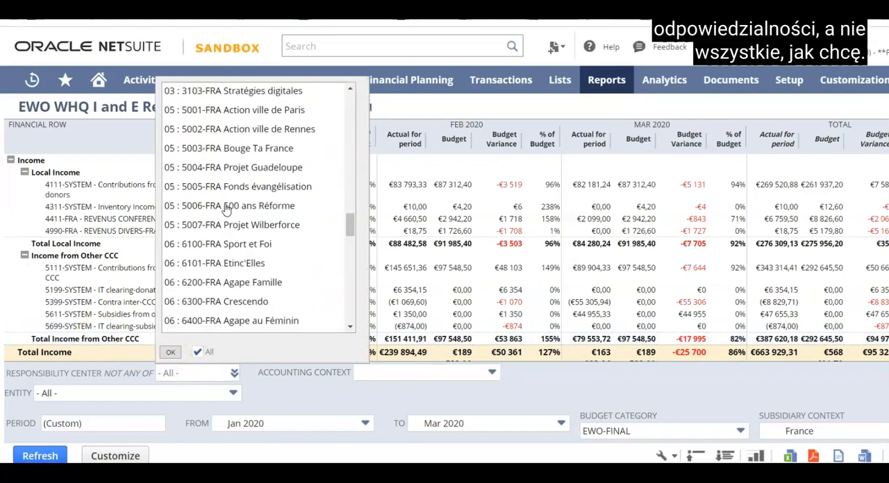
left_click(357, 393)
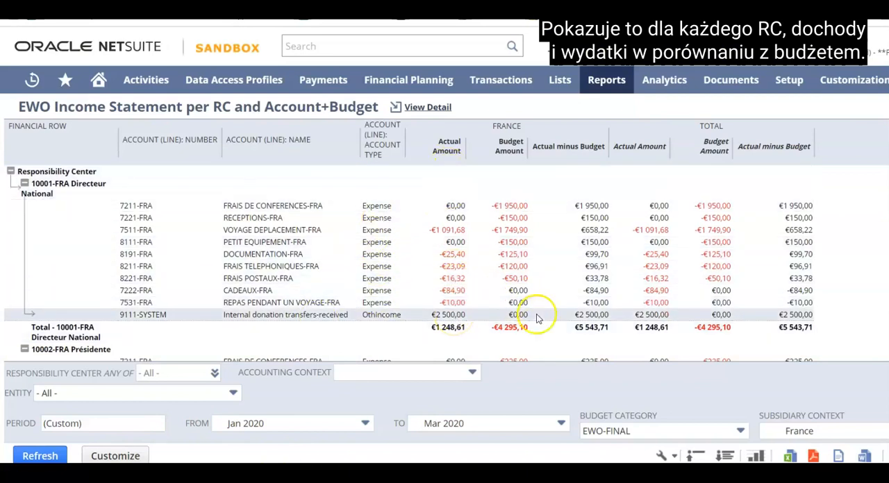
Examine actual and budget amounts per responsibility center and account in the EWO Income Statement per RC and Account+Budget report, through Campus Toulouse
scroll(538, 302, "down", 5)
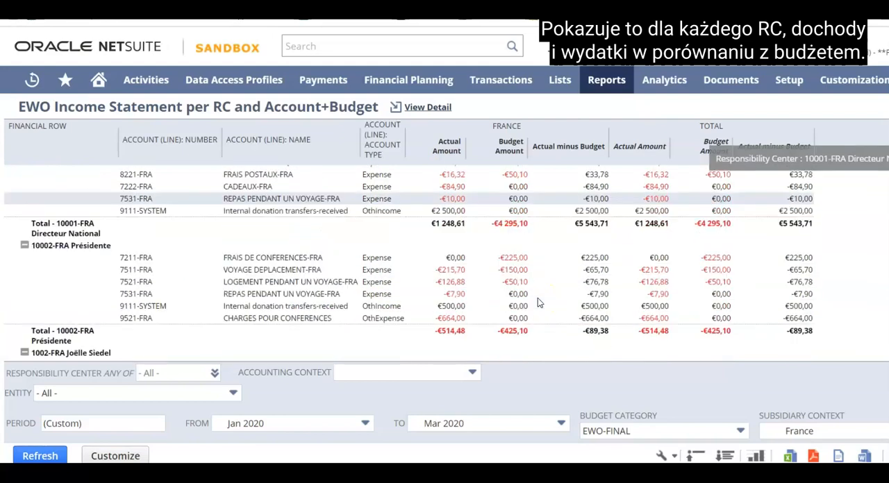
scroll(538, 300, "down", 10)
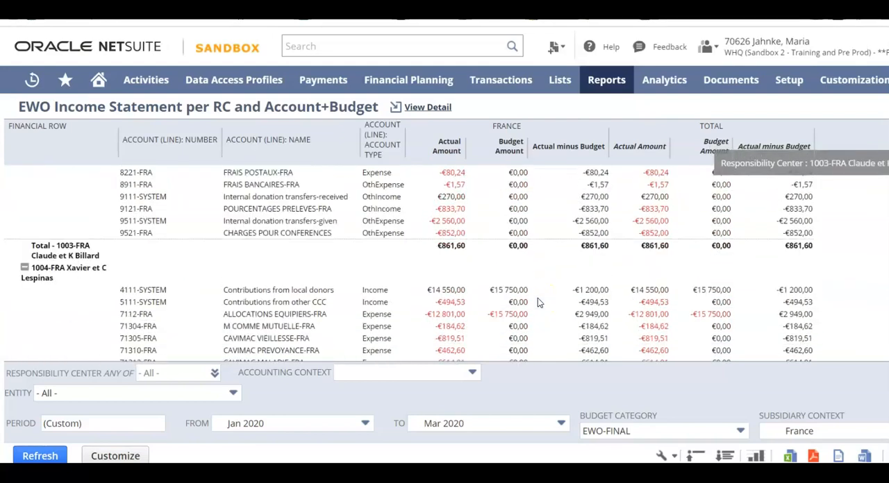
scroll(537, 303, "down", 10)
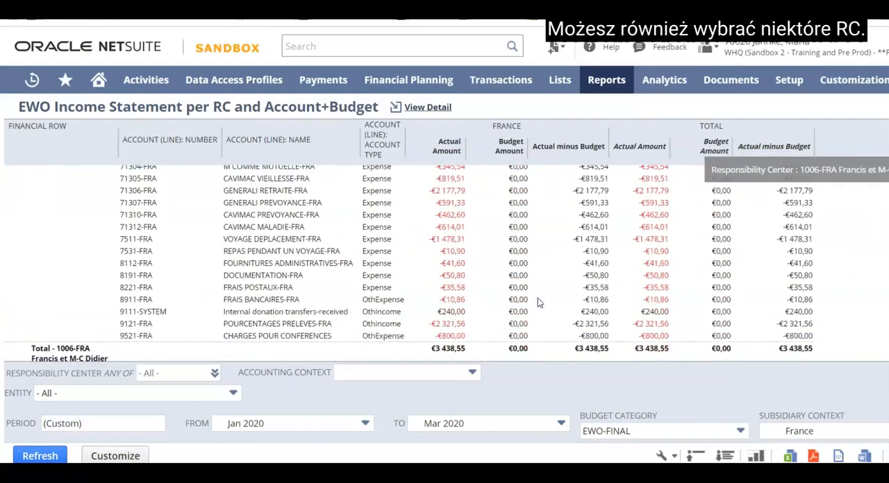
scroll(537, 303, "down", 10)
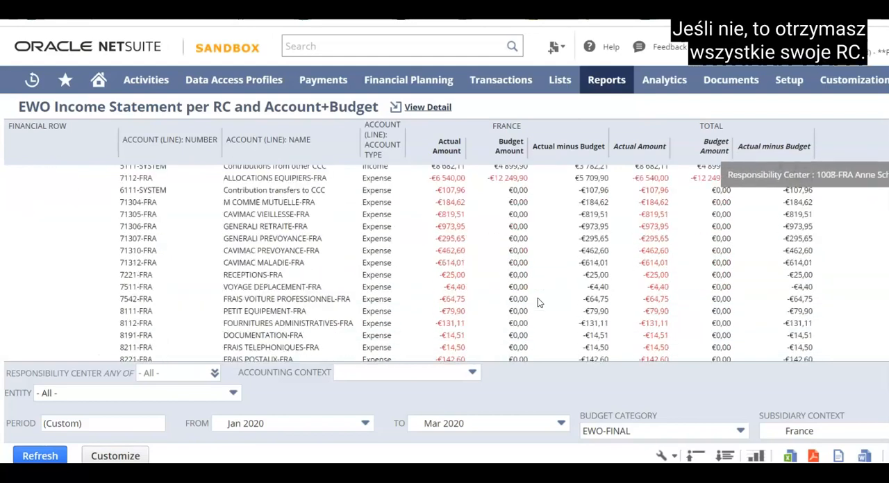
scroll(538, 303, "down", 10)
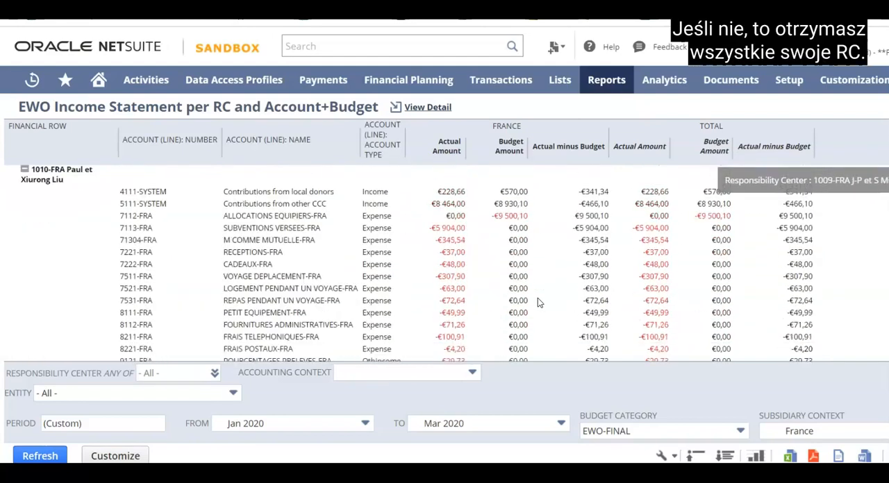
scroll(538, 297, "down", 15)
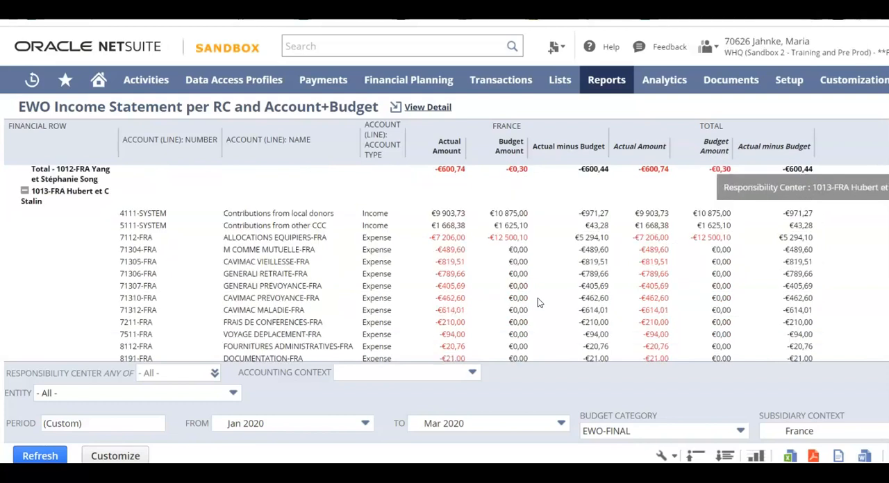
scroll(537, 298, "down", 12)
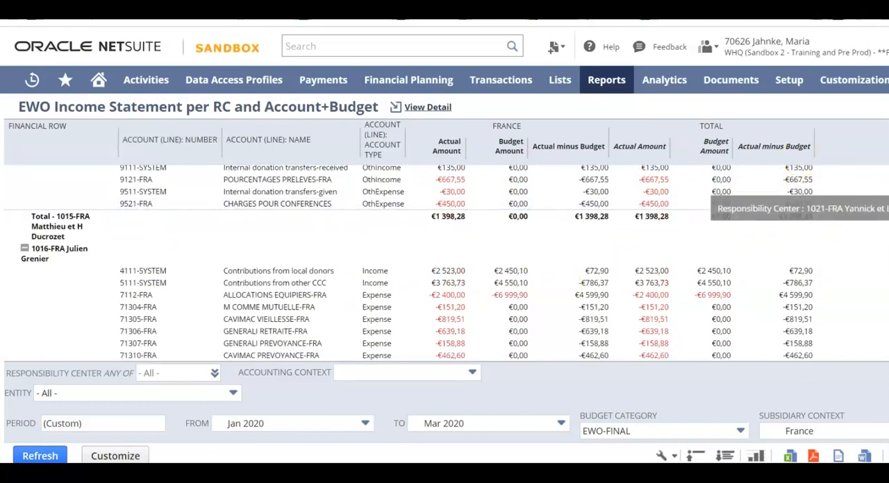
scroll(565, 317, "down", 10)
scroll(467, 299, "down", 3)
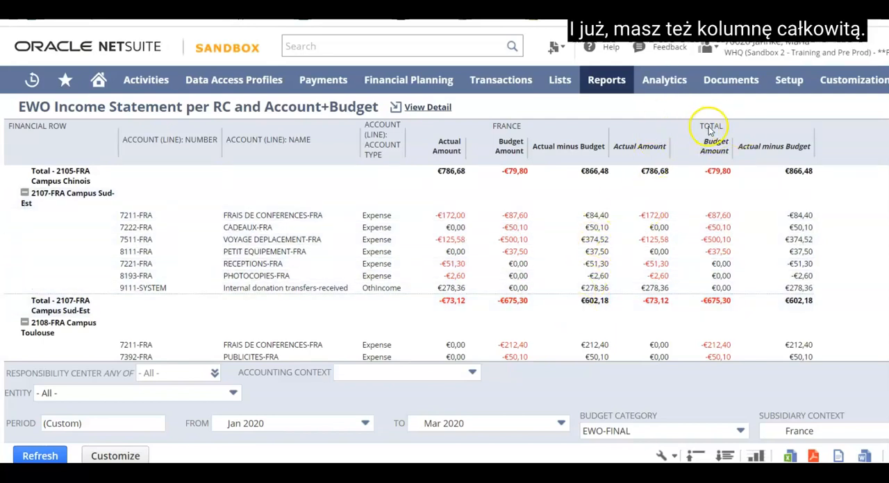
scroll(387, 258, "down", 1)
scroll(388, 257, "down", 1)
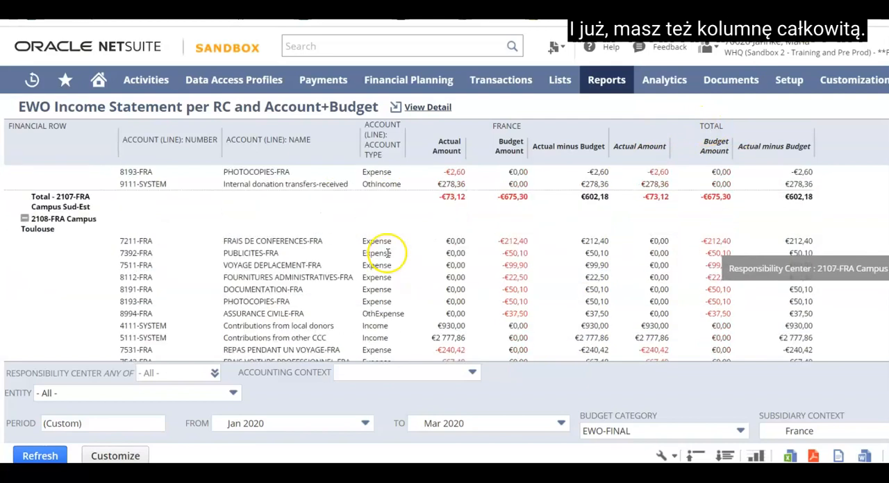
scroll(388, 252, "up", 2)
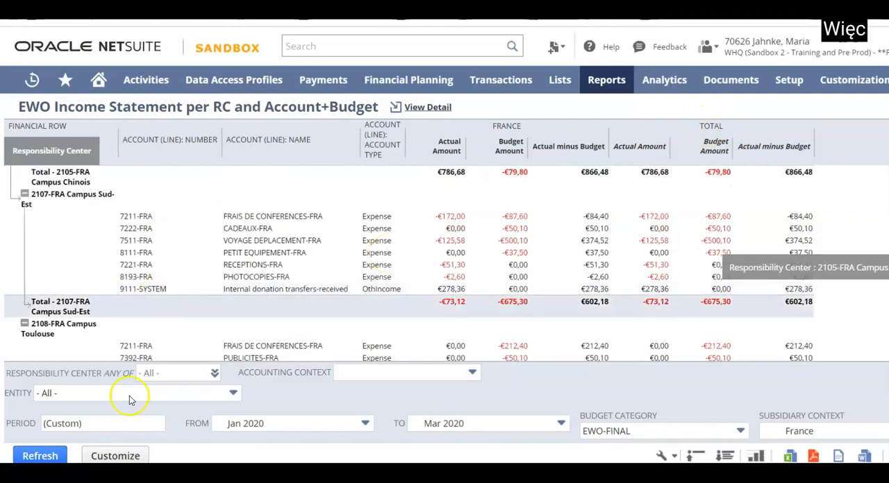